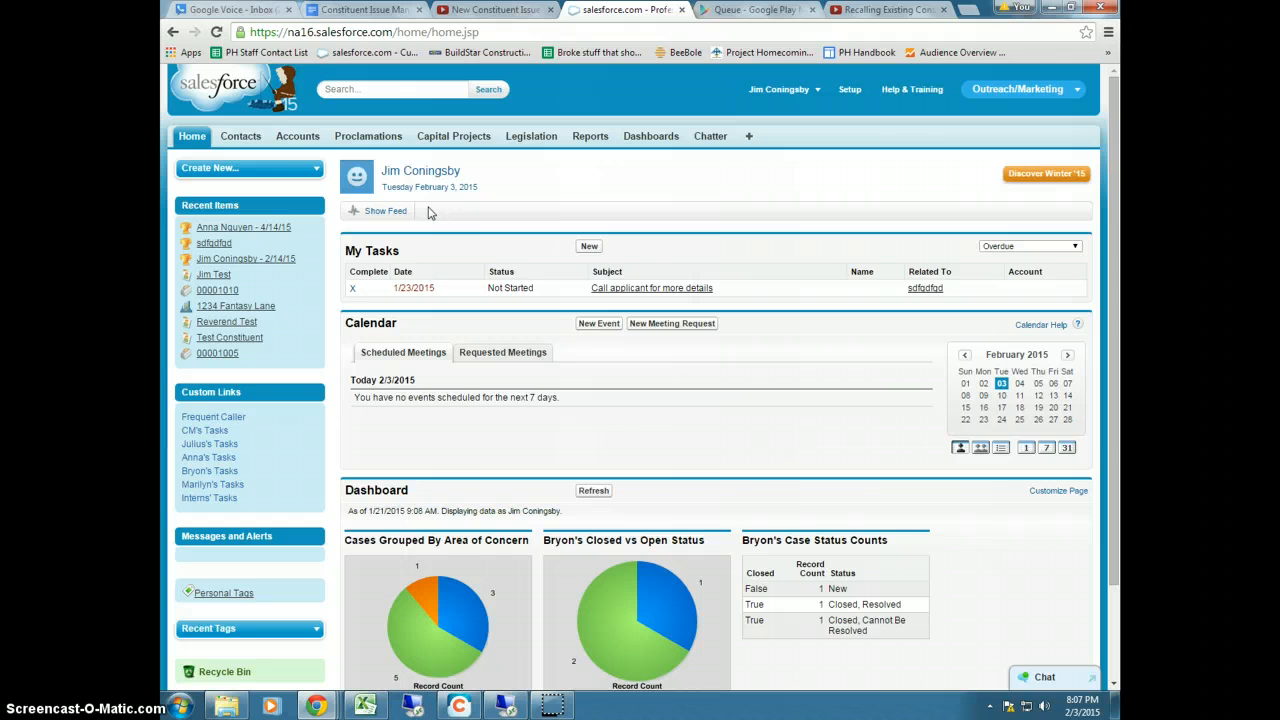
From the Contacts tab, start a new contact and enter the contact's first and last name
{"action": "left_click", "coordinate": [242, 138]}
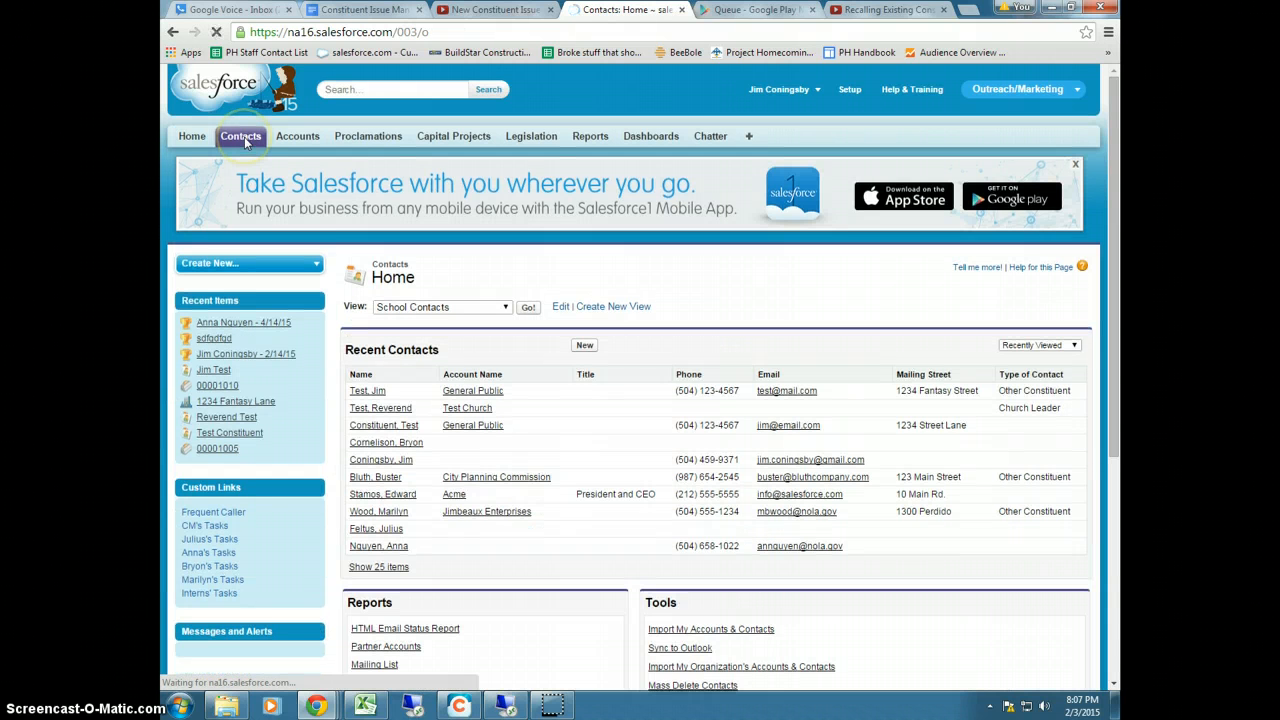
{"action": "left_click", "coordinate": [584, 345]}
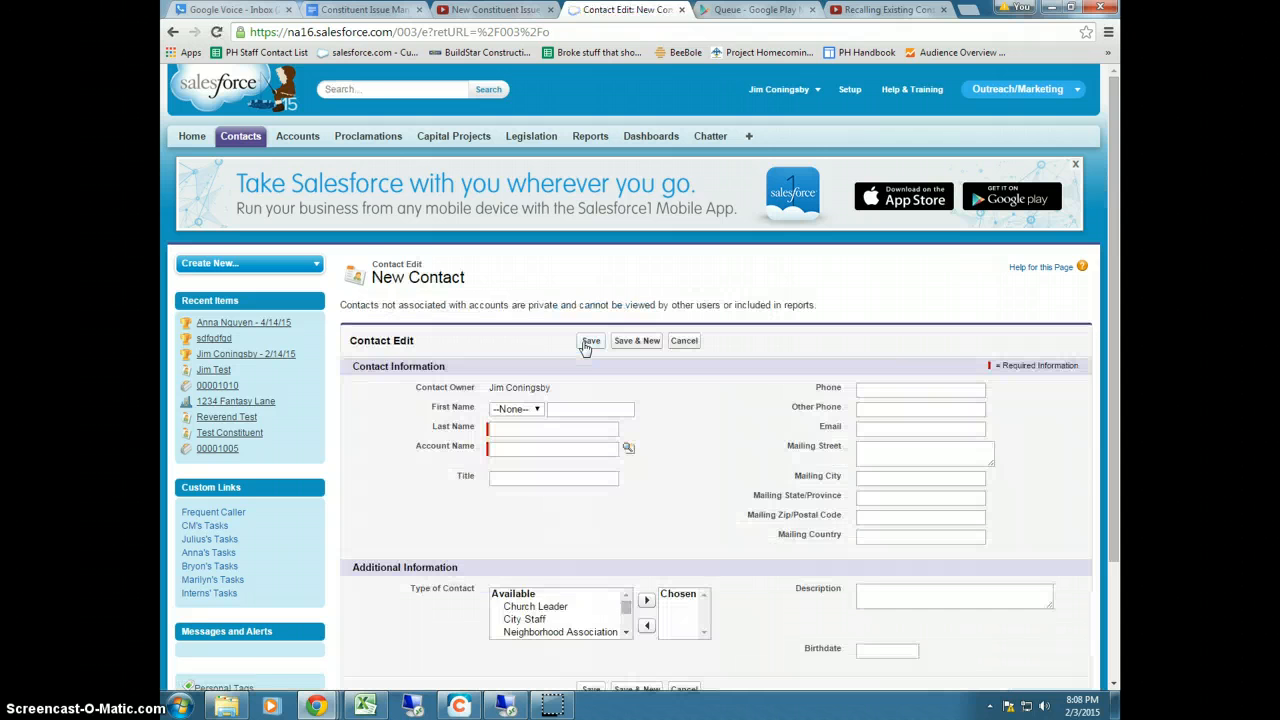
{"action": "scroll", "coordinate": [563, 409], "scroll_direction": "down", "scroll_amount": 1}
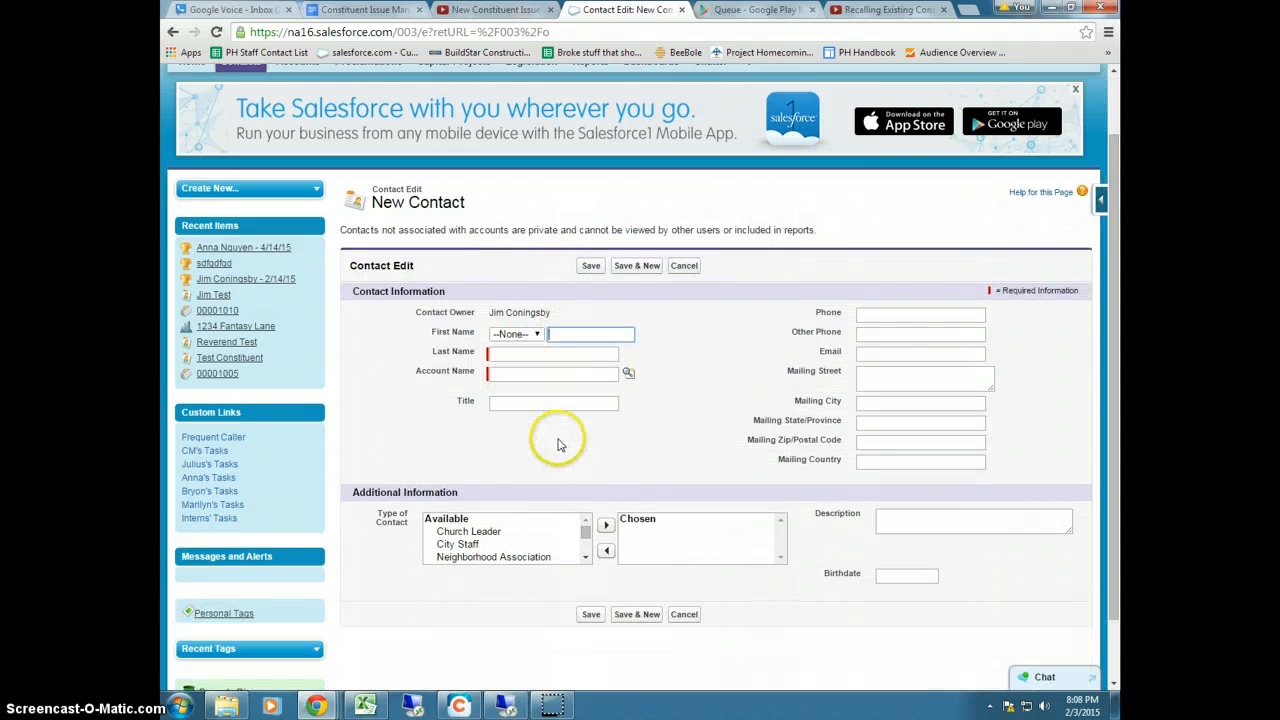
{"action": "left_click", "coordinate": [566, 333]}
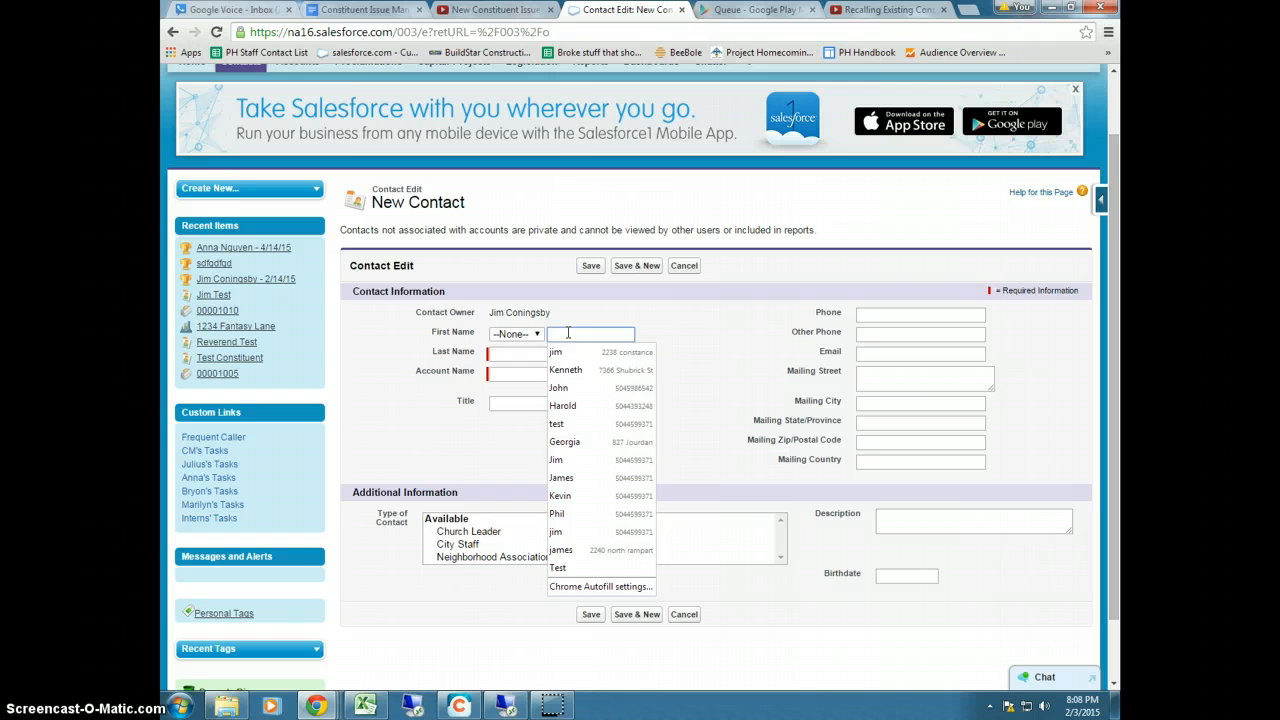
{"action": "type", "text": "Jim"}
{"action": "key", "text": "Tab"}
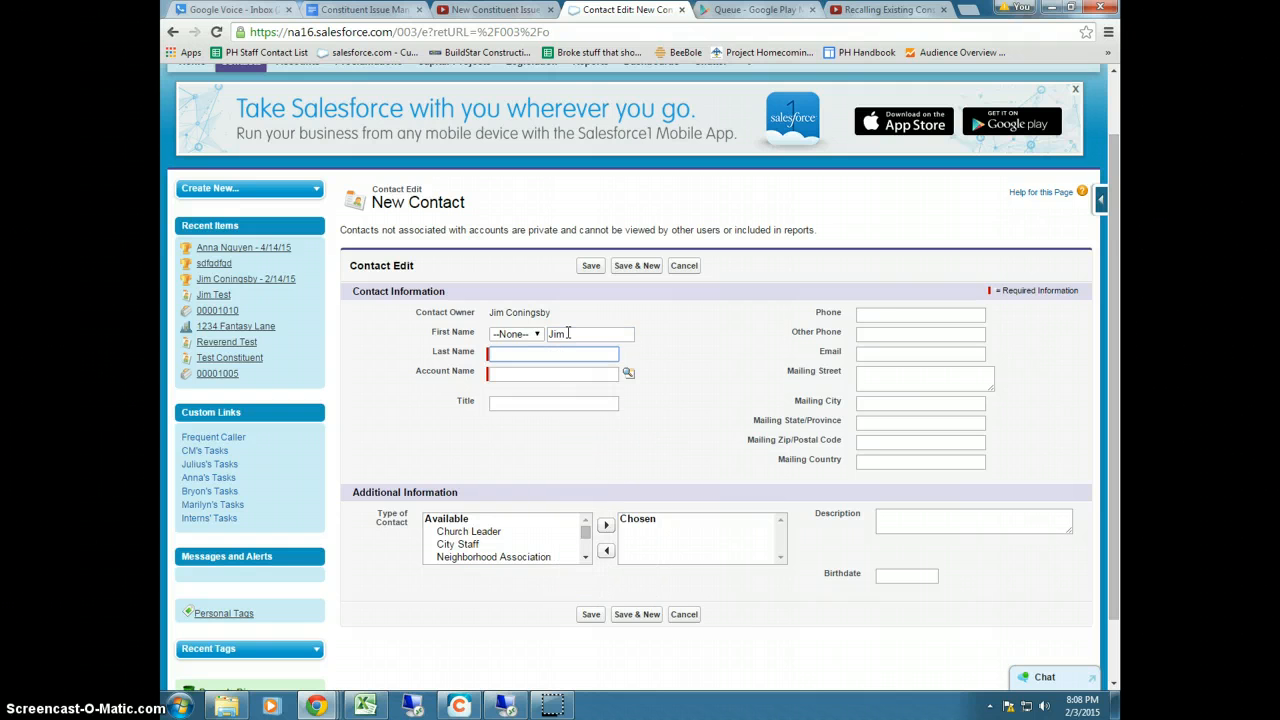
{"action": "type", "text": "Tester"}
{"action": "left_click", "coordinate": [545, 373]}
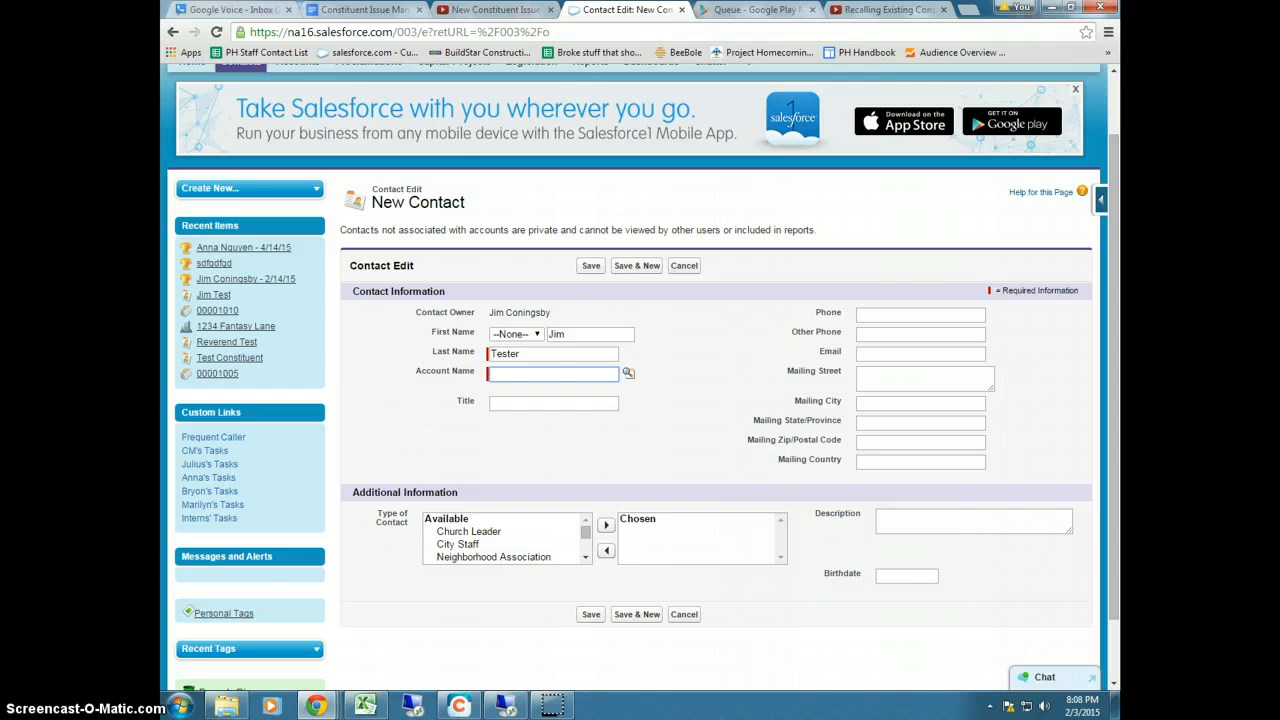
Search the account lookup for 'hutto' and pick Hutton Growth One, LLC as Account Name
{"action": "left_click", "coordinate": [628, 376]}
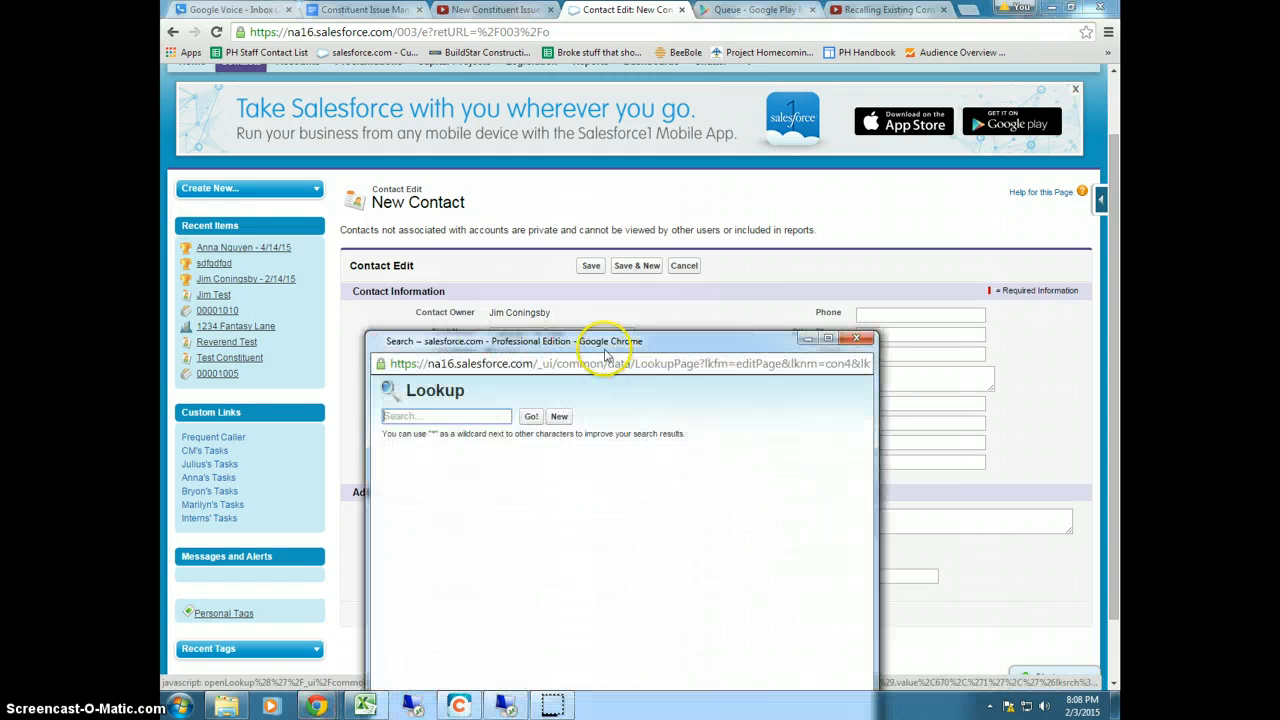
{"action": "left_click_drag", "start_coordinate": [600, 336], "coordinate": [610, 227]}
{"action": "left_click", "coordinate": [415, 298]}
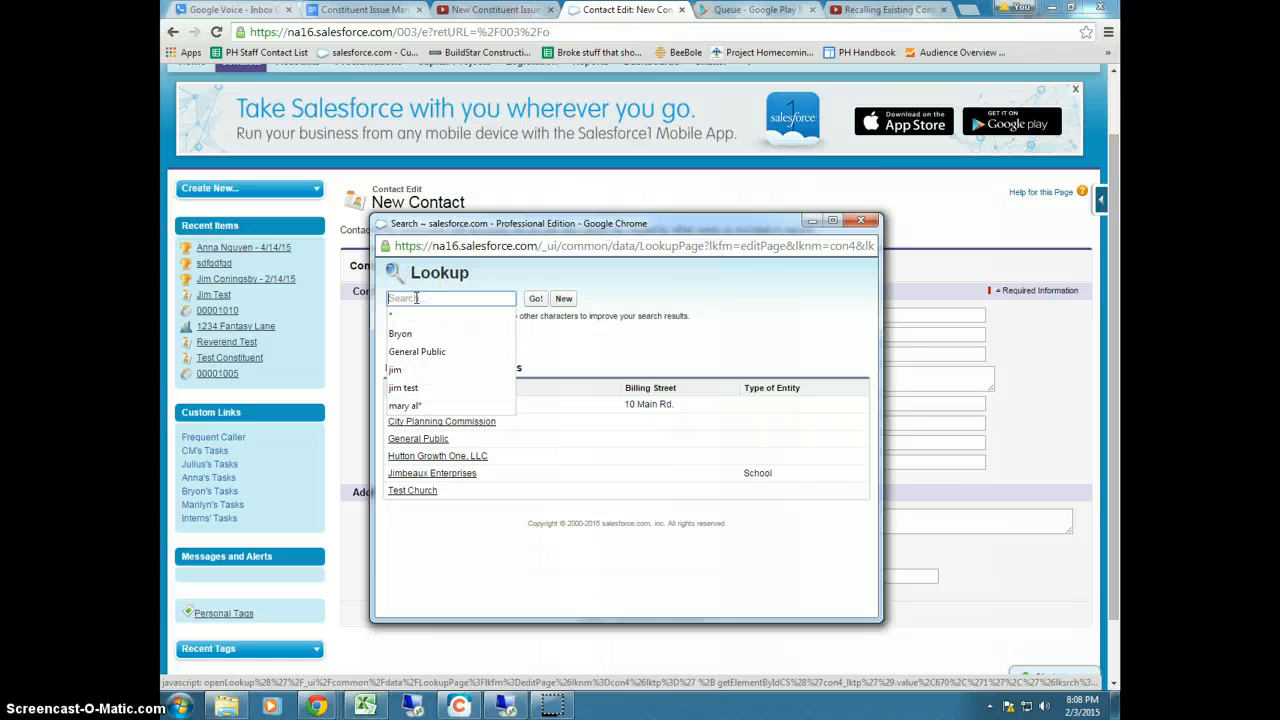
{"action": "type", "text": "hutton"}
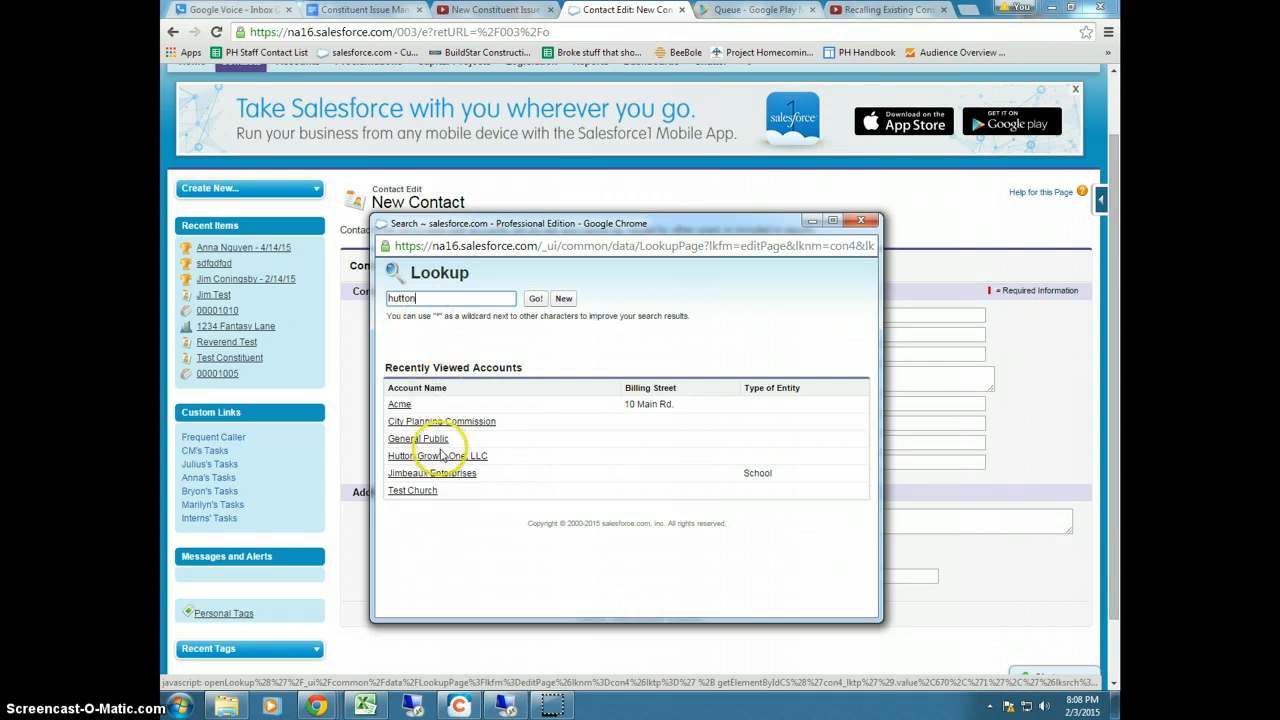
{"action": "left_click", "coordinate": [533, 300]}
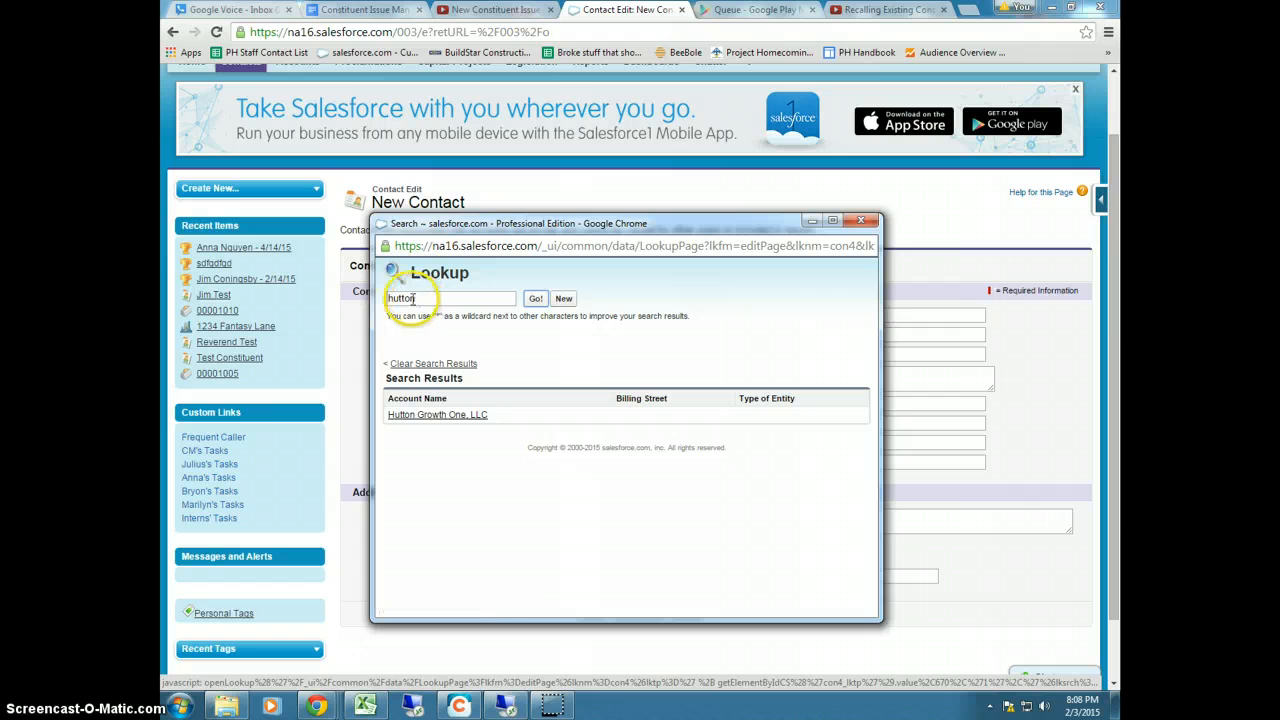
{"action": "left_click", "coordinate": [415, 416]}
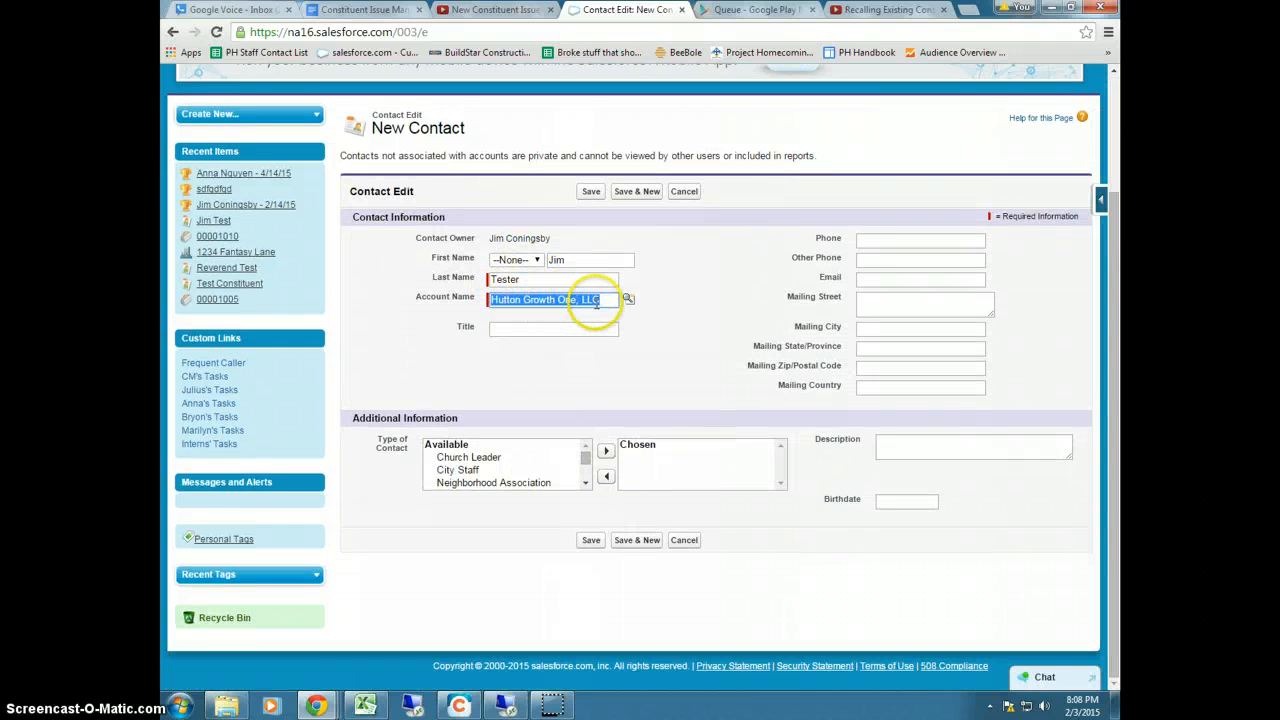
Search the account lookup for 'project homecoming', which returns no matching accounts
{"action": "left_click", "coordinate": [632, 301]}
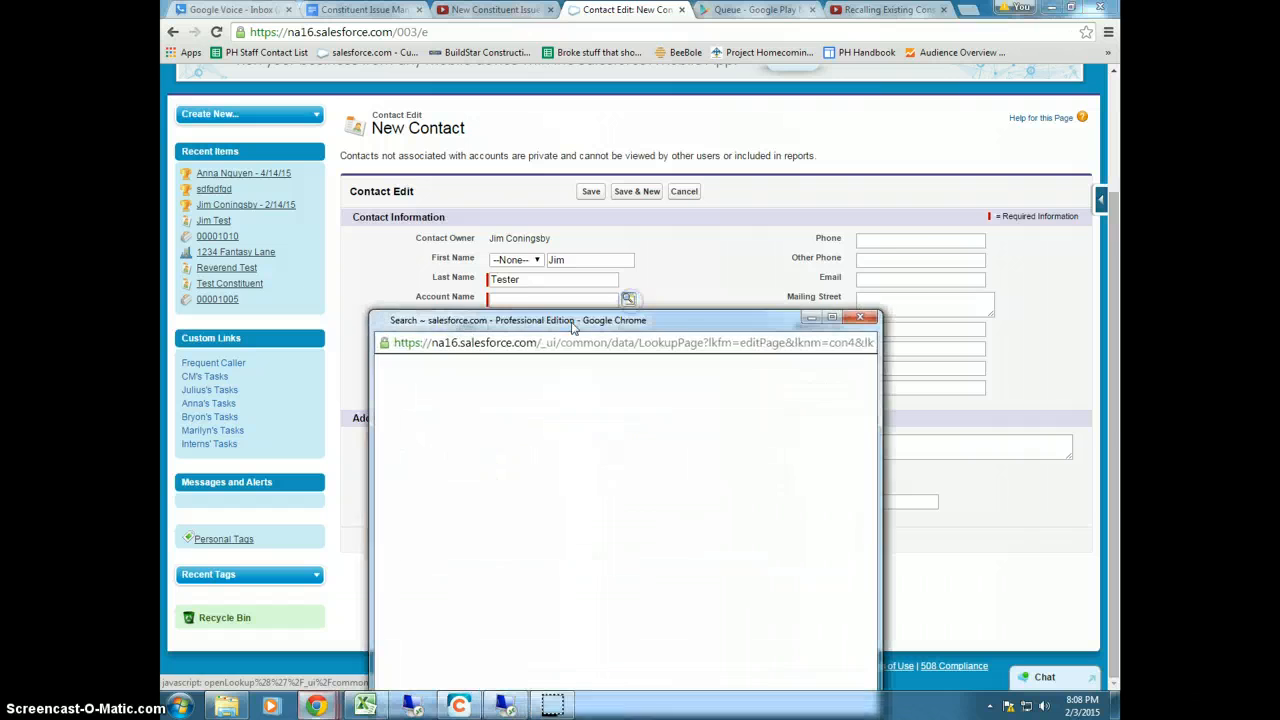
{"action": "left_click", "coordinate": [484, 299]}
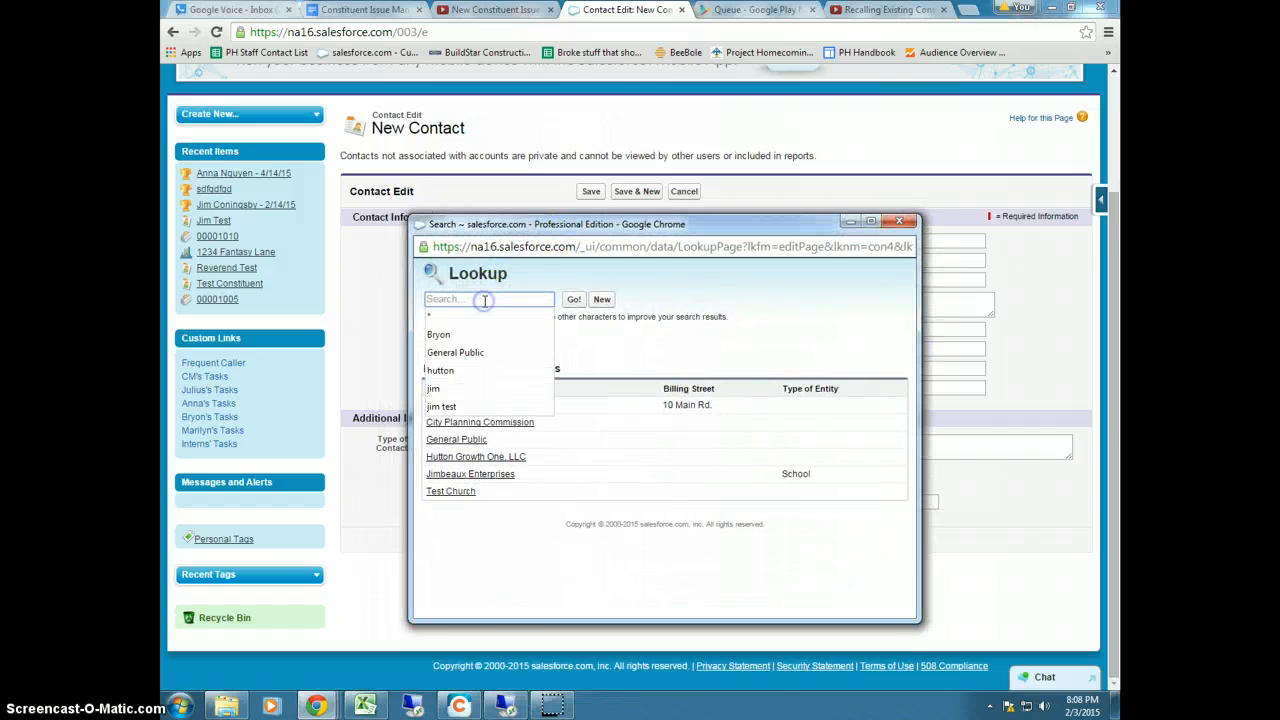
{"action": "type", "text": "project homecoming"}
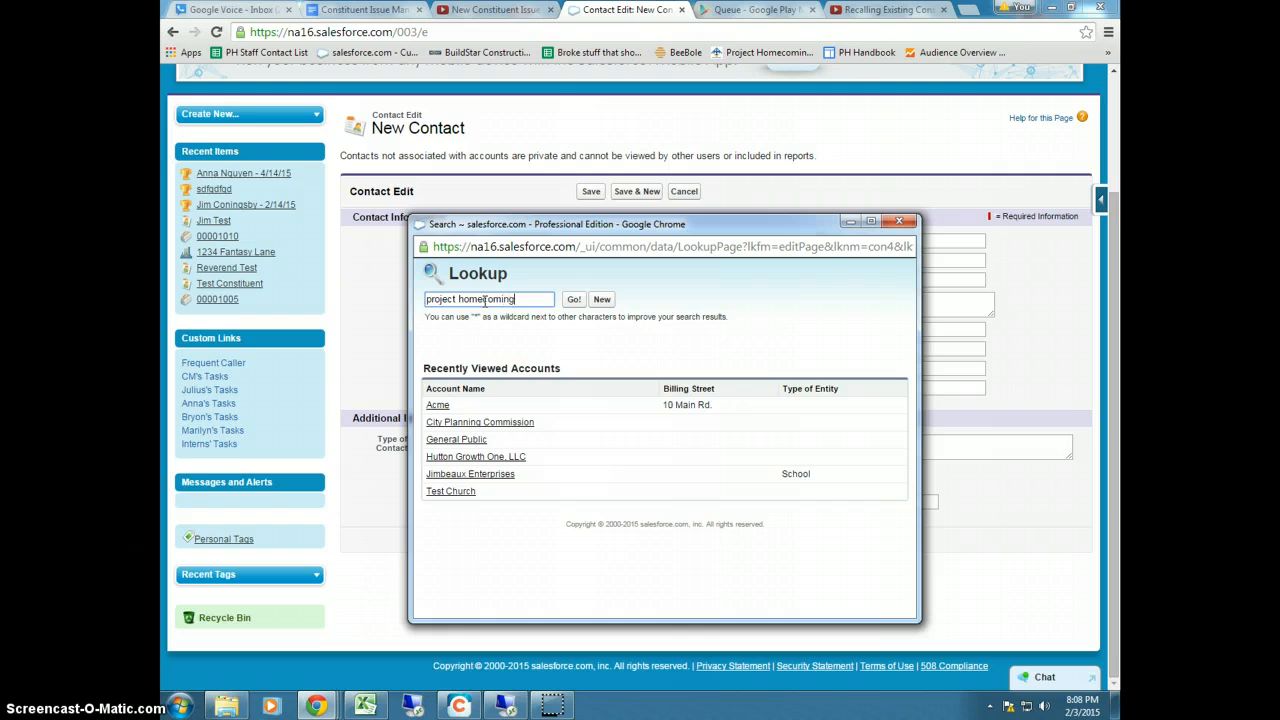
{"action": "left_click", "coordinate": [574, 299]}
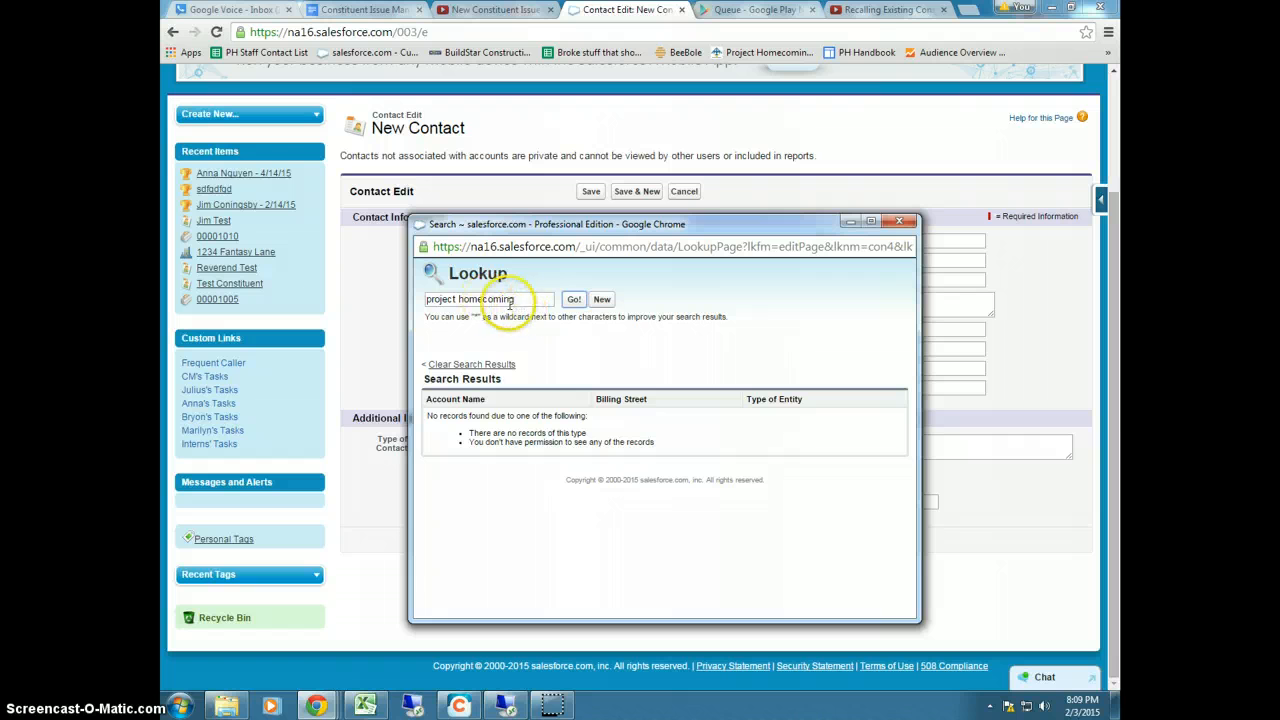
Start a new account named Project Homecoming, entering its street address and city New Orleans
{"action": "left_click", "coordinate": [603, 300]}
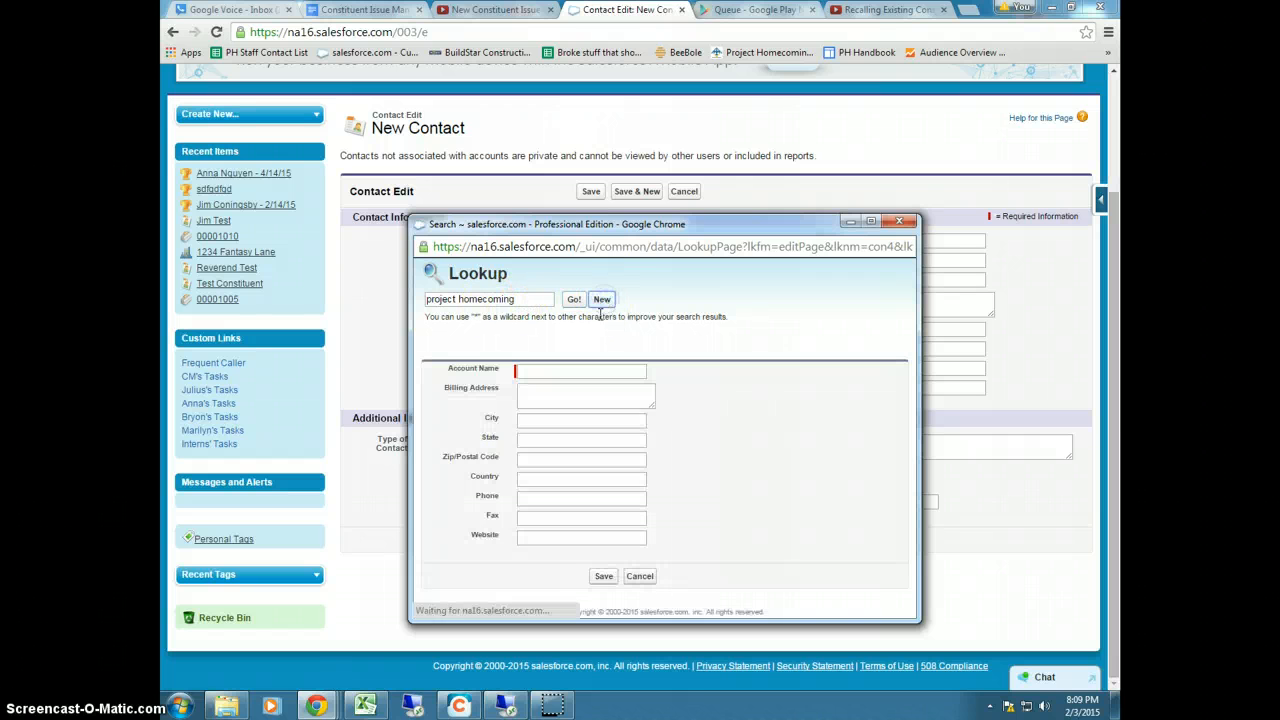
{"action": "left_click", "coordinate": [541, 372]}
{"action": "type", "text": "Proje"}
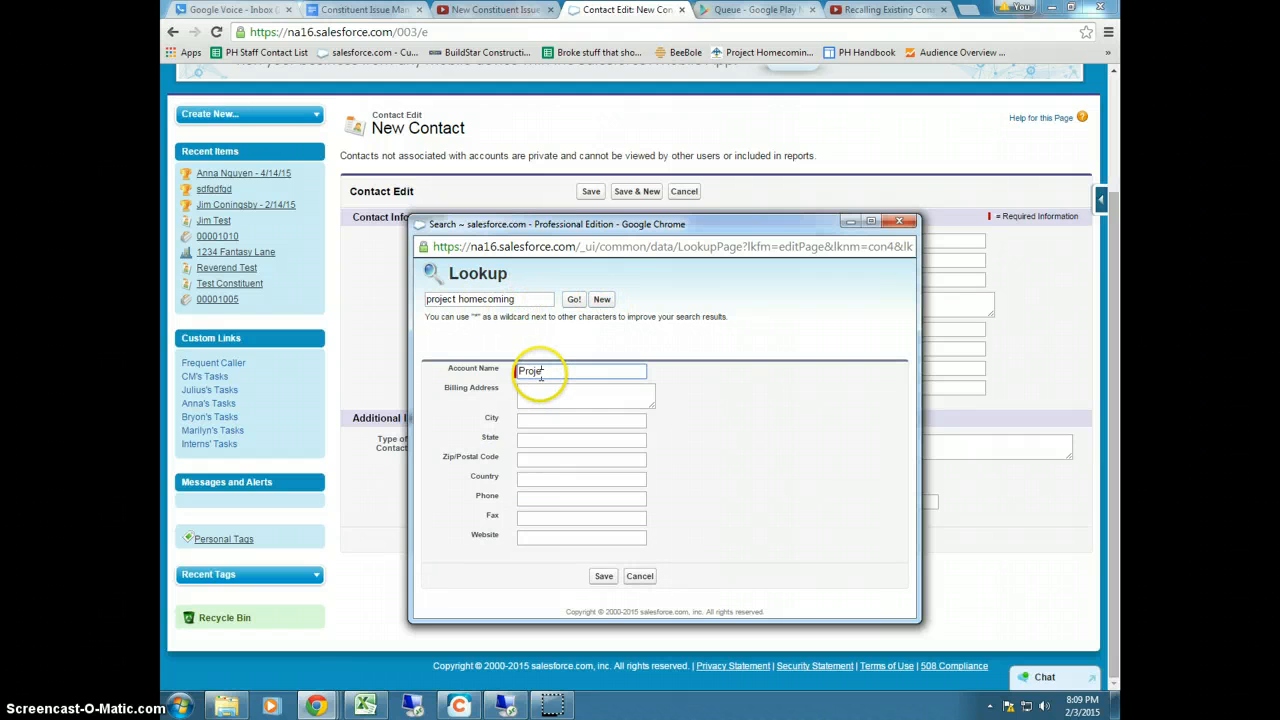
{"action": "type", "text": "ct Homecoming"}
{"action": "key", "text": "Tab"}
{"action": "type", "text": "2221 Fil"}
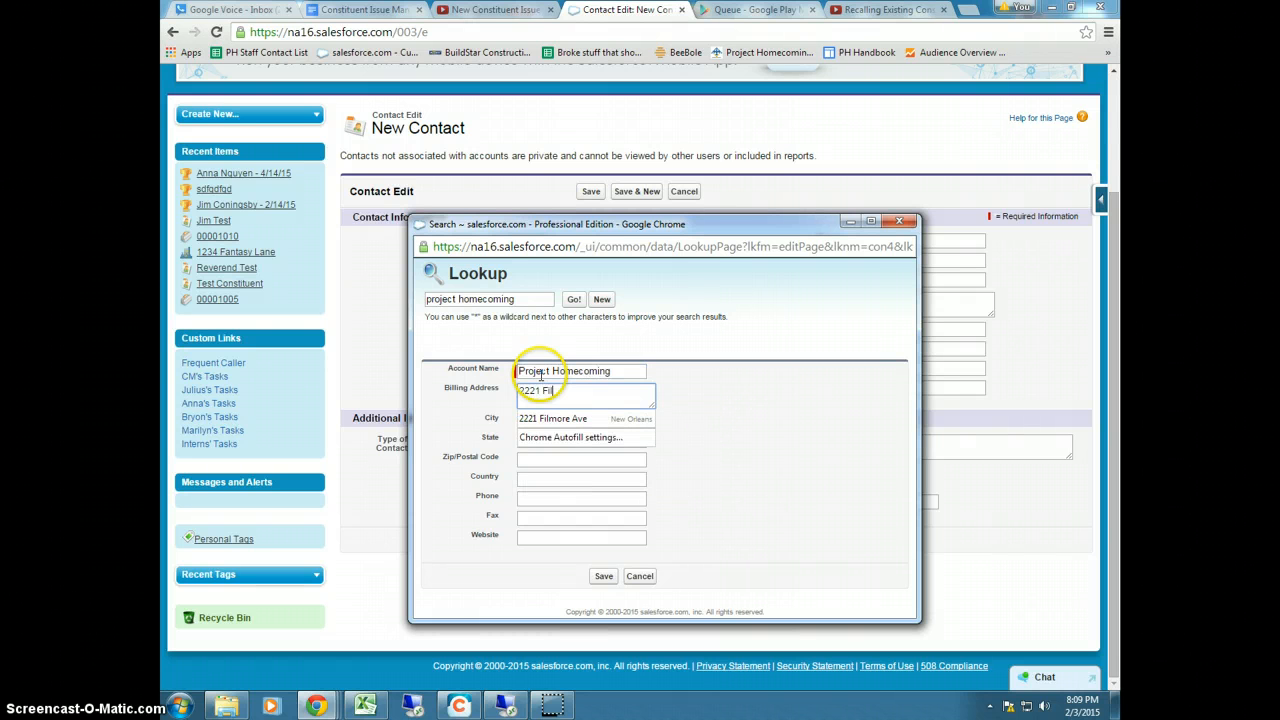
{"action": "type", "text": "more Ave"}
{"action": "key", "text": "Tab"}
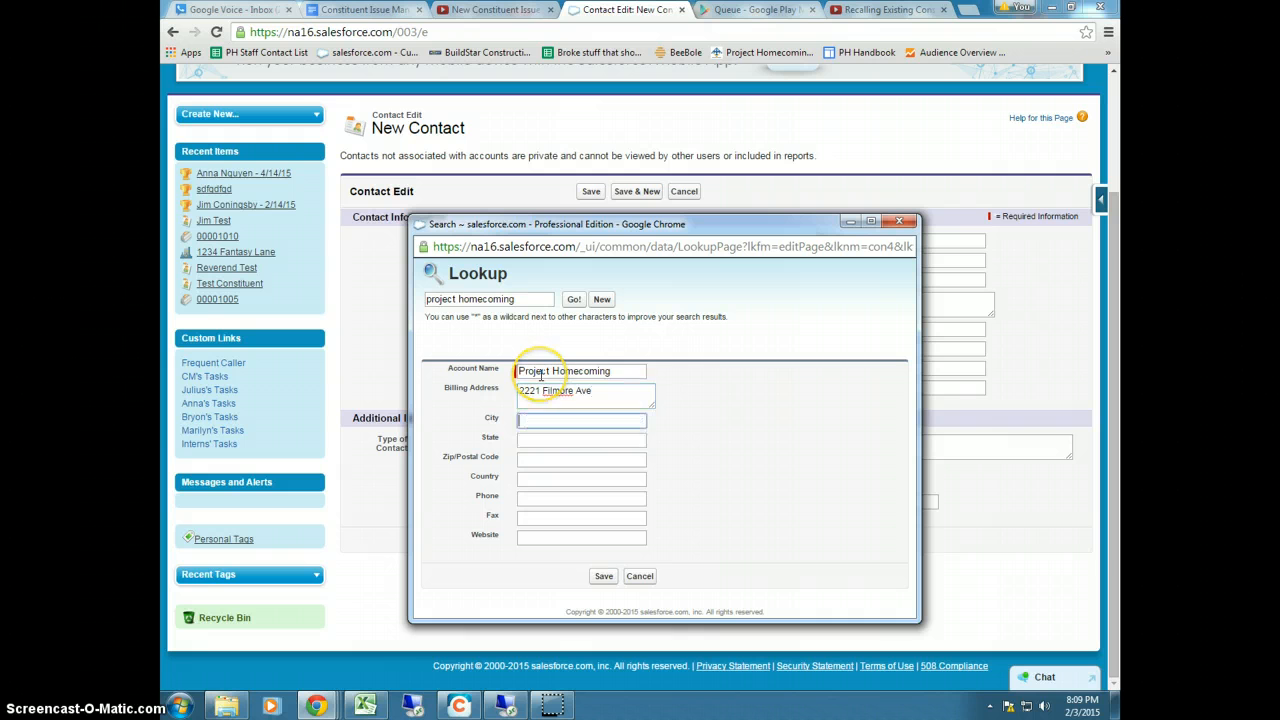
{"action": "type", "text": "new orleans"}
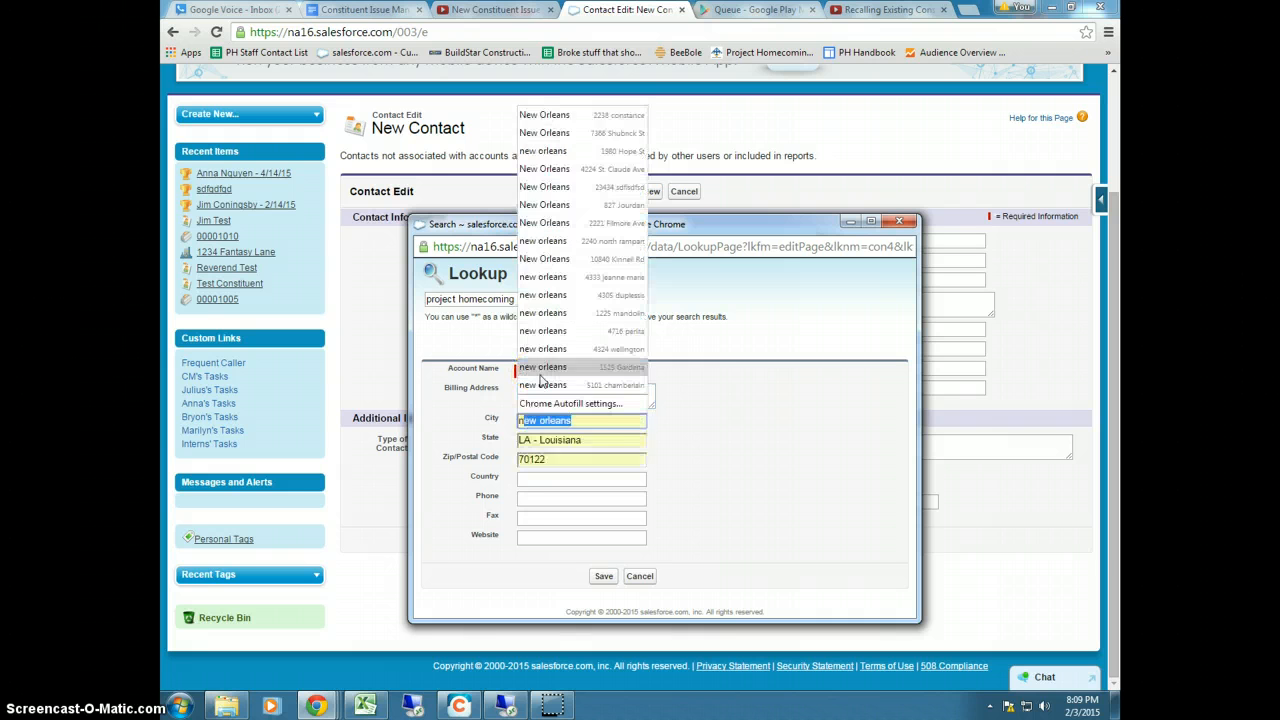
{"action": "key", "text": "BackSpace"}
{"action": "key", "text": "BackSpace"}
{"action": "key", "text": "BackSpace"}
{"action": "key", "text": "BackSpace"}
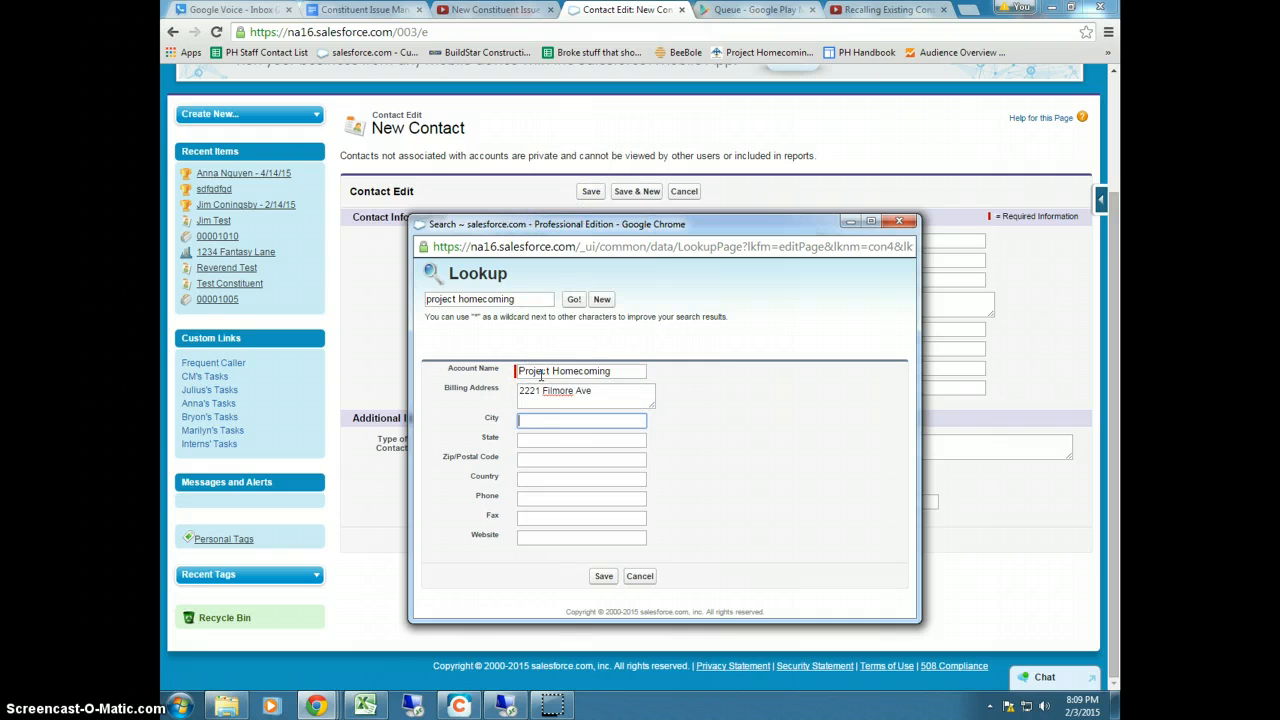
{"action": "key", "text": "Down"}
{"action": "key", "text": "Down"}
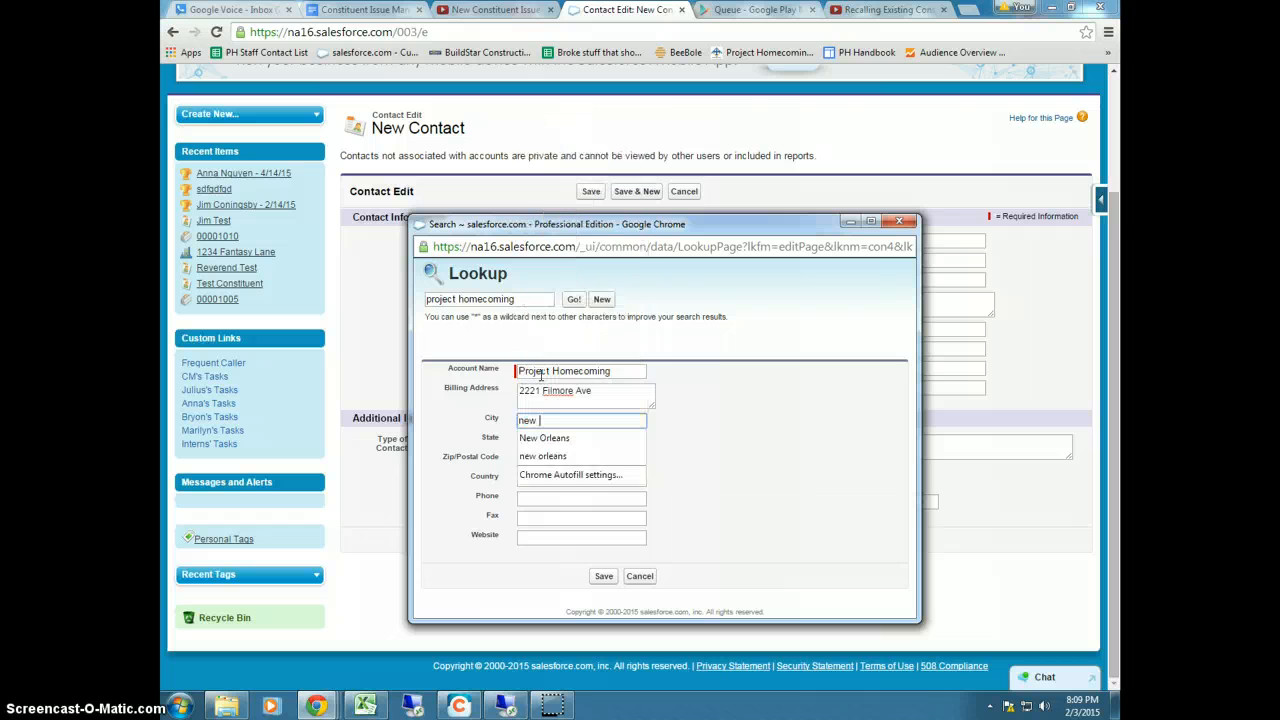
{"action": "key", "text": "BackSpace"}
{"action": "key", "text": "BackSpace"}
{"action": "key", "text": "BackSpace"}
{"action": "key", "text": "BackSpace"}
{"action": "key", "text": "Down"}
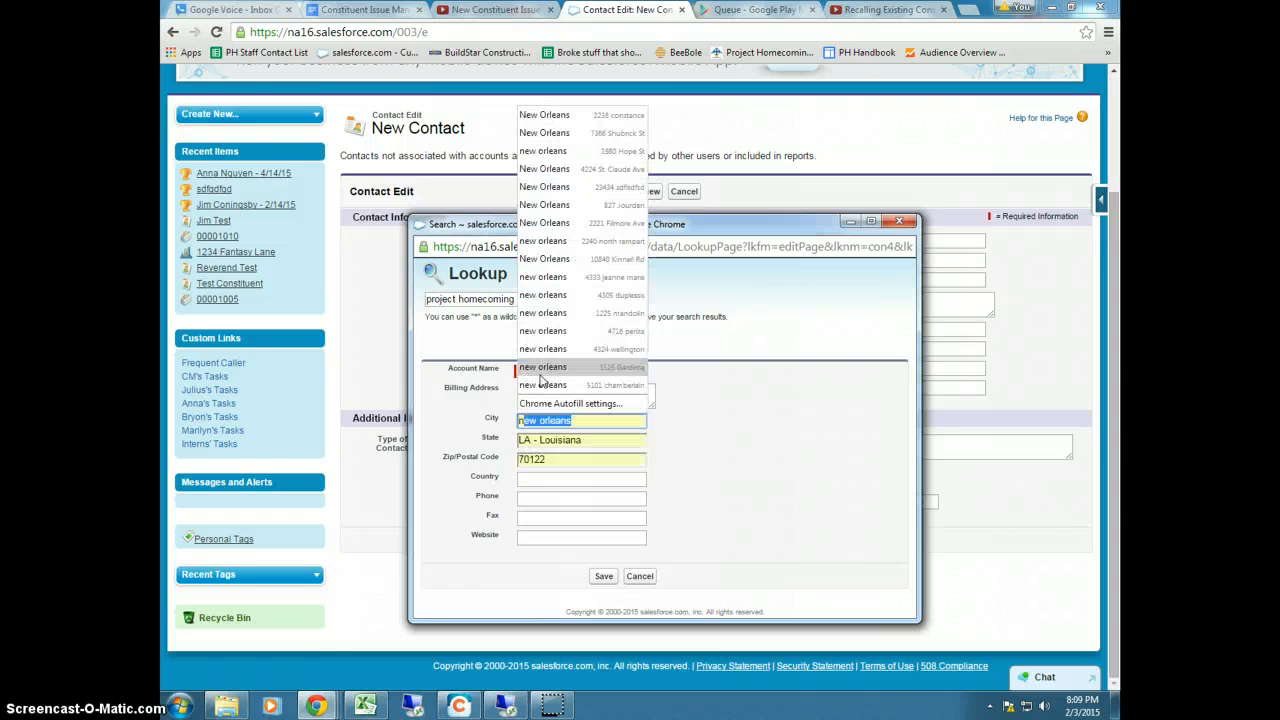
{"action": "type", "text": "N"}
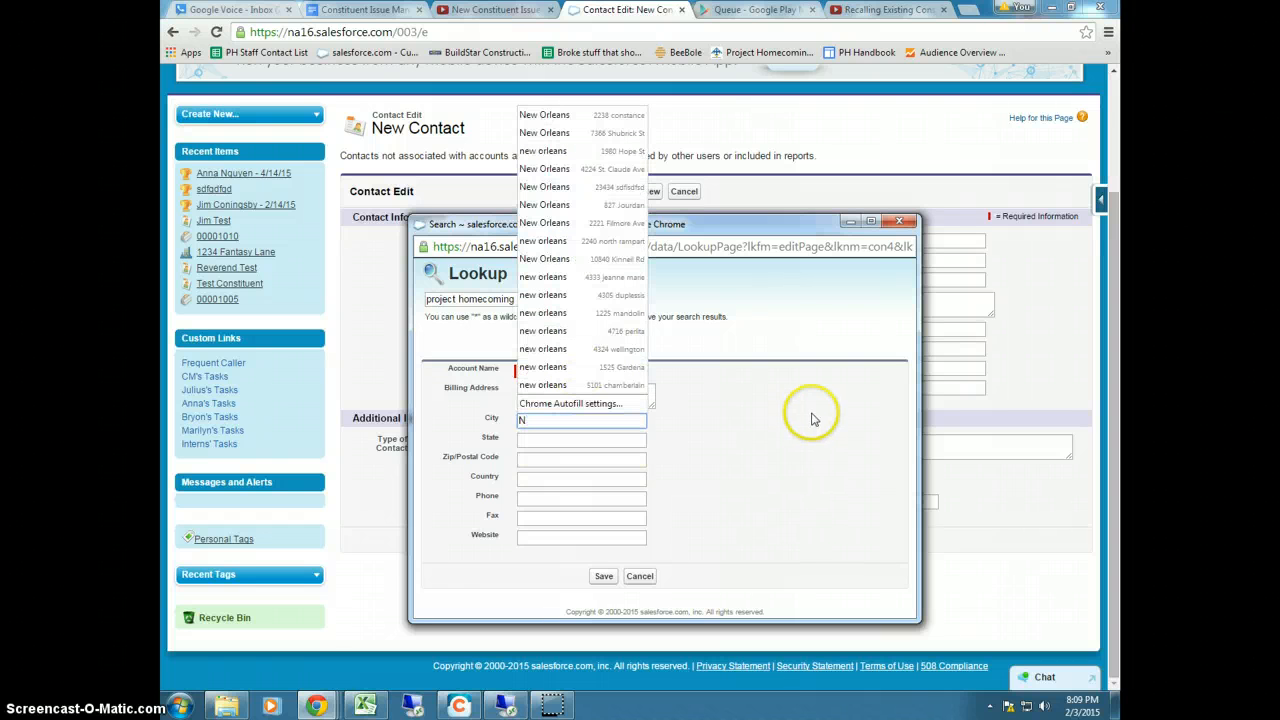
{"action": "type", "text": "ew Orleans"}
Add state LA, zip 70122, country USA, a phone number and website projecthomecoming.net, then save
{"action": "key", "text": "Tab"}
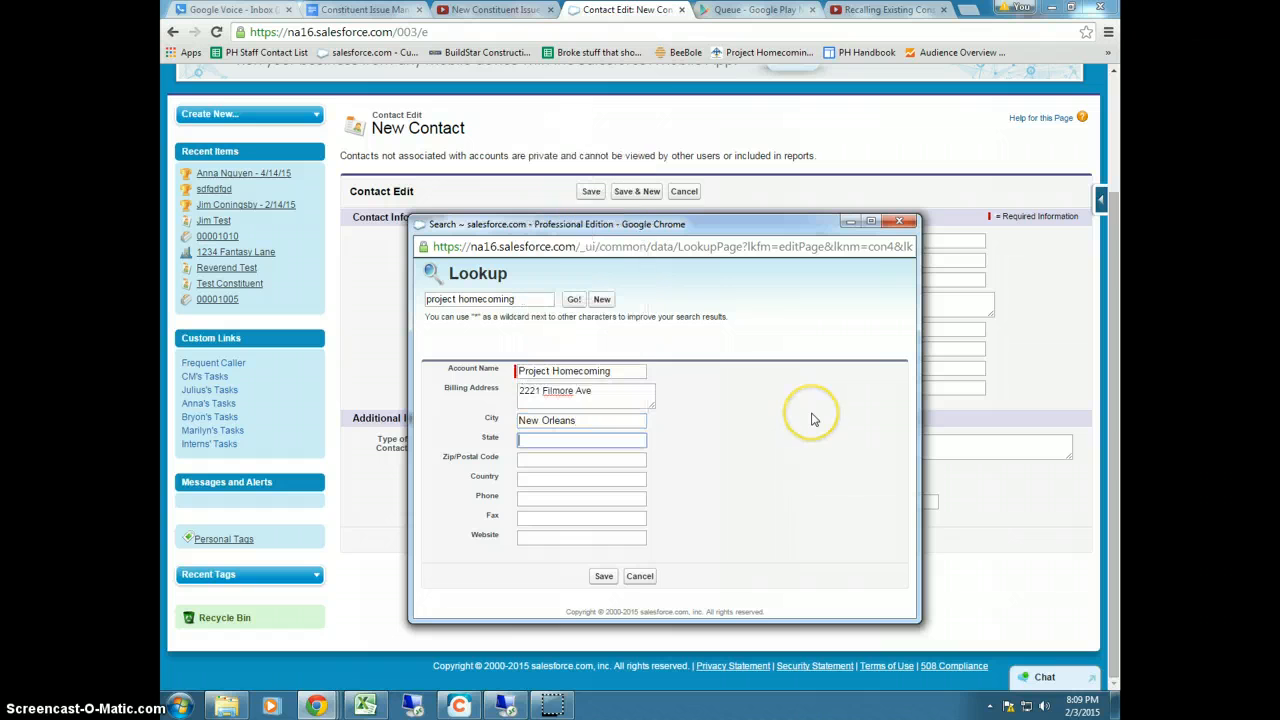
{"action": "type", "text": "LA"}
{"action": "key", "text": "Tab"}
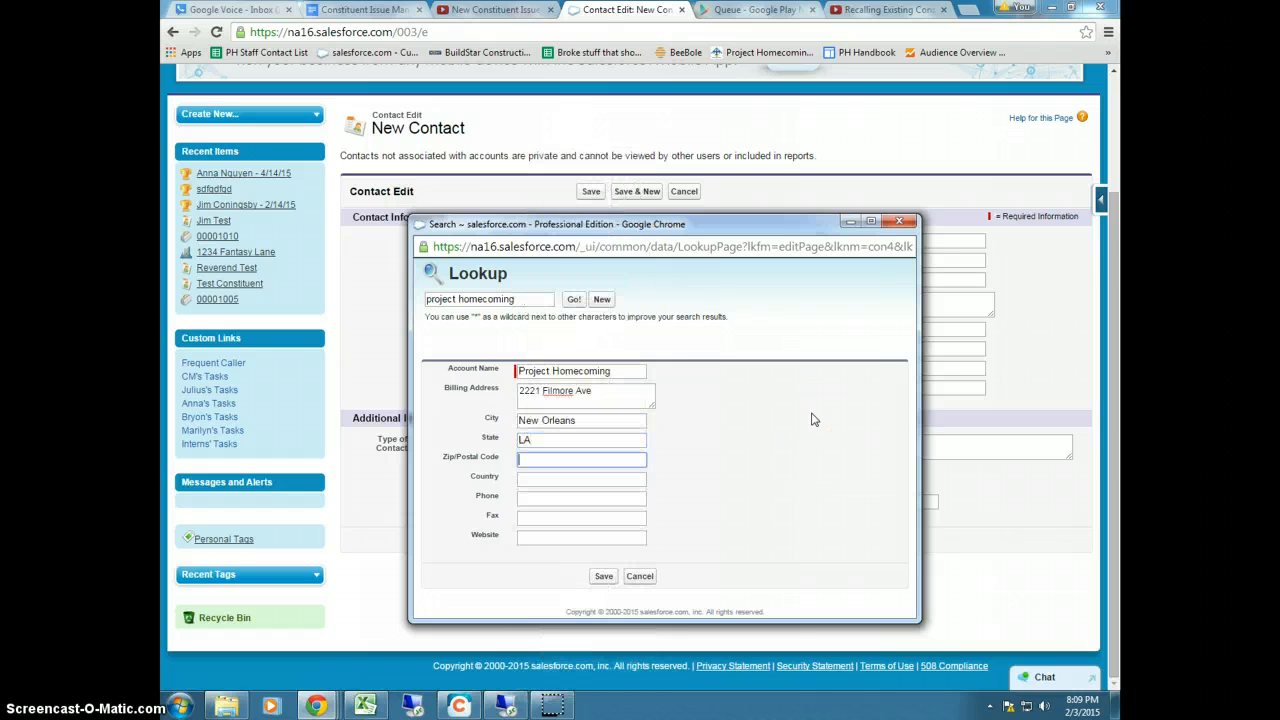
{"action": "type", "text": "70122"}
{"action": "key", "text": "Tab"}
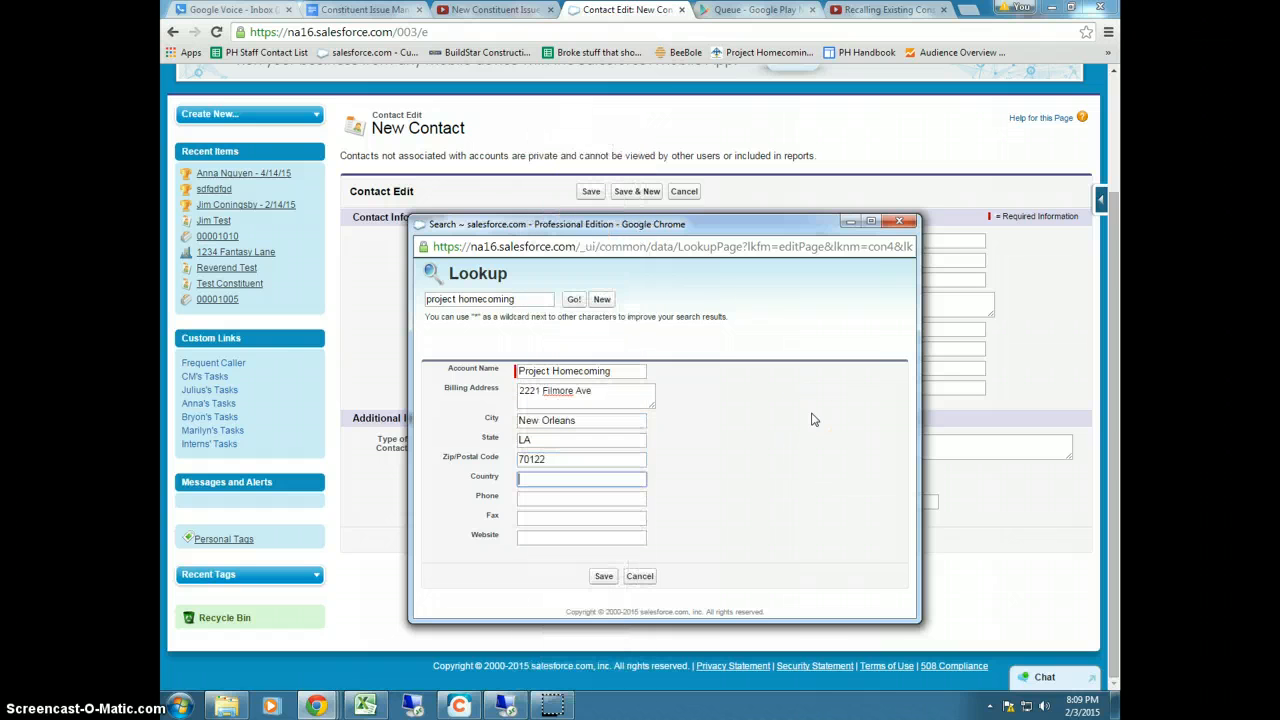
{"action": "type", "text": "USA"}
{"action": "key", "text": "Tab"}
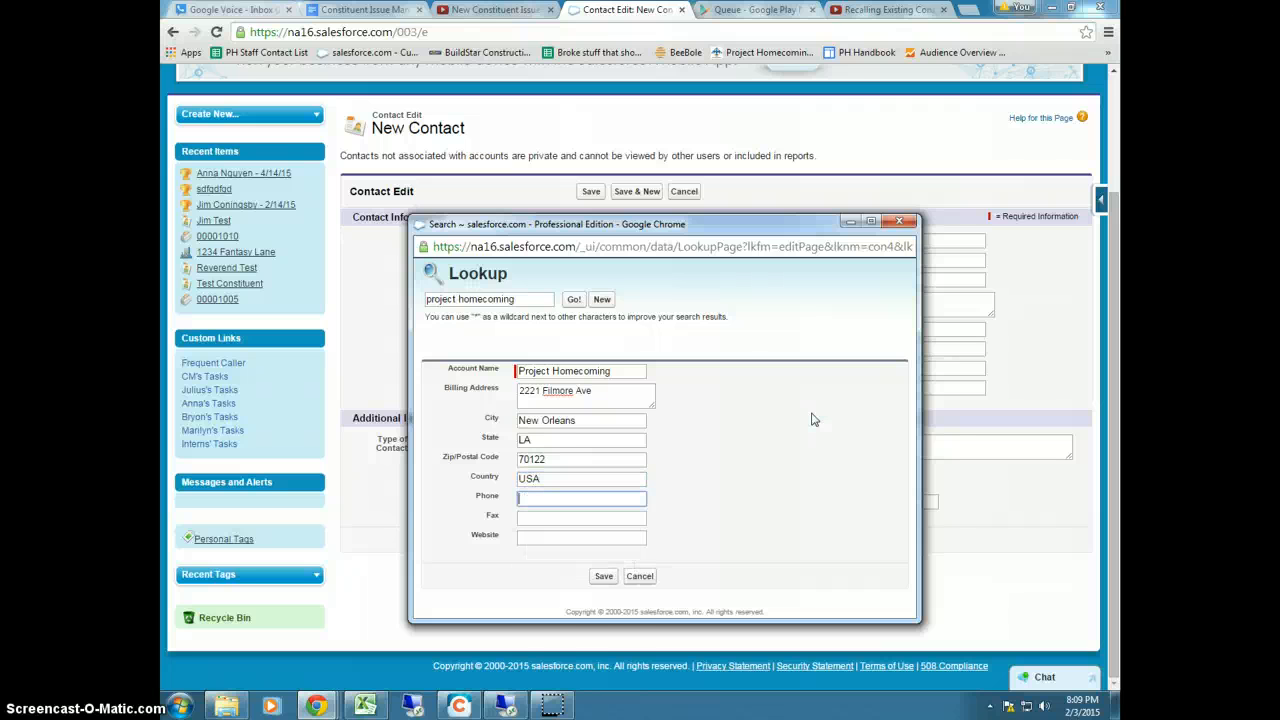
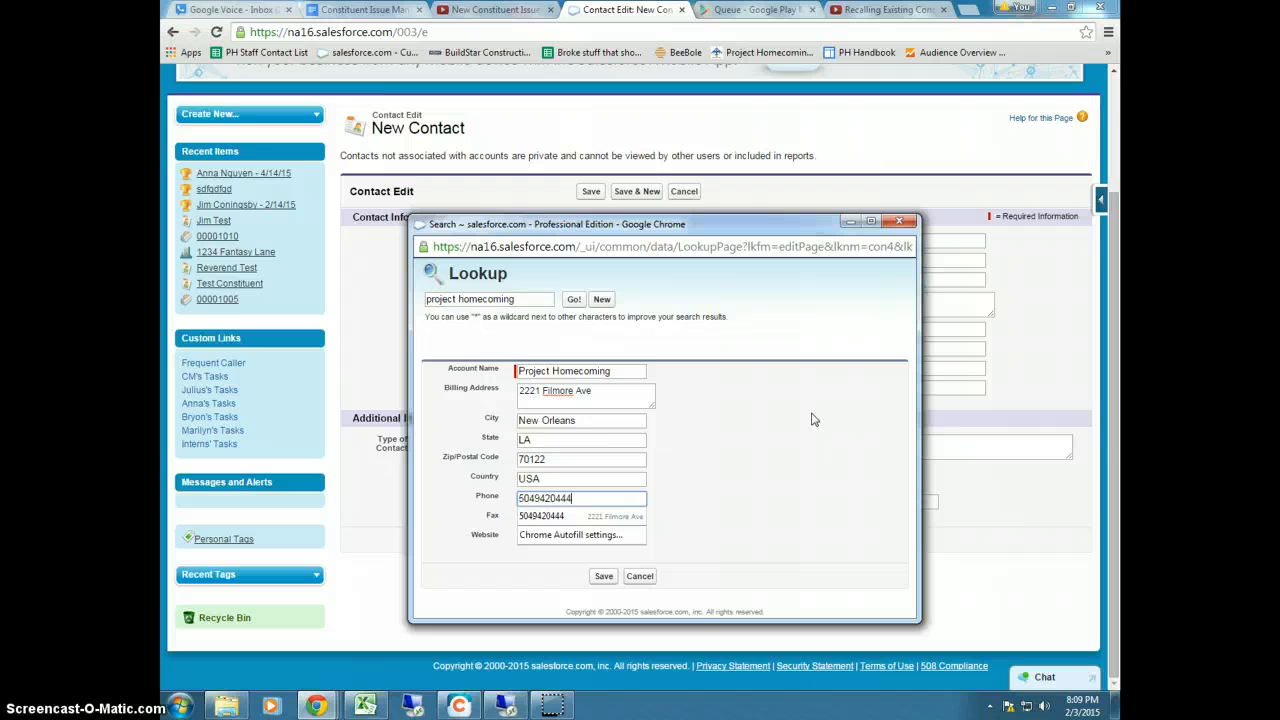
{"action": "key", "text": "Tab"}
{"action": "left_click", "coordinate": [535, 537]}
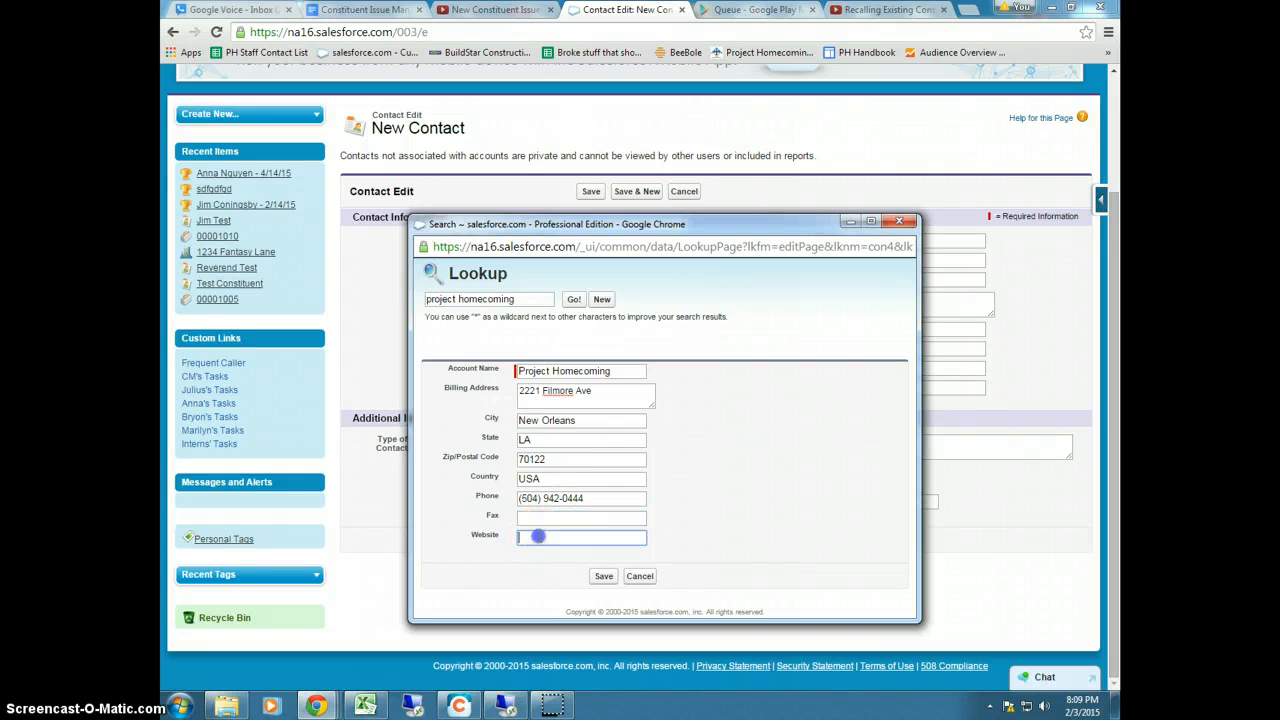
{"action": "type", "text": "projecthomecoming.net"}
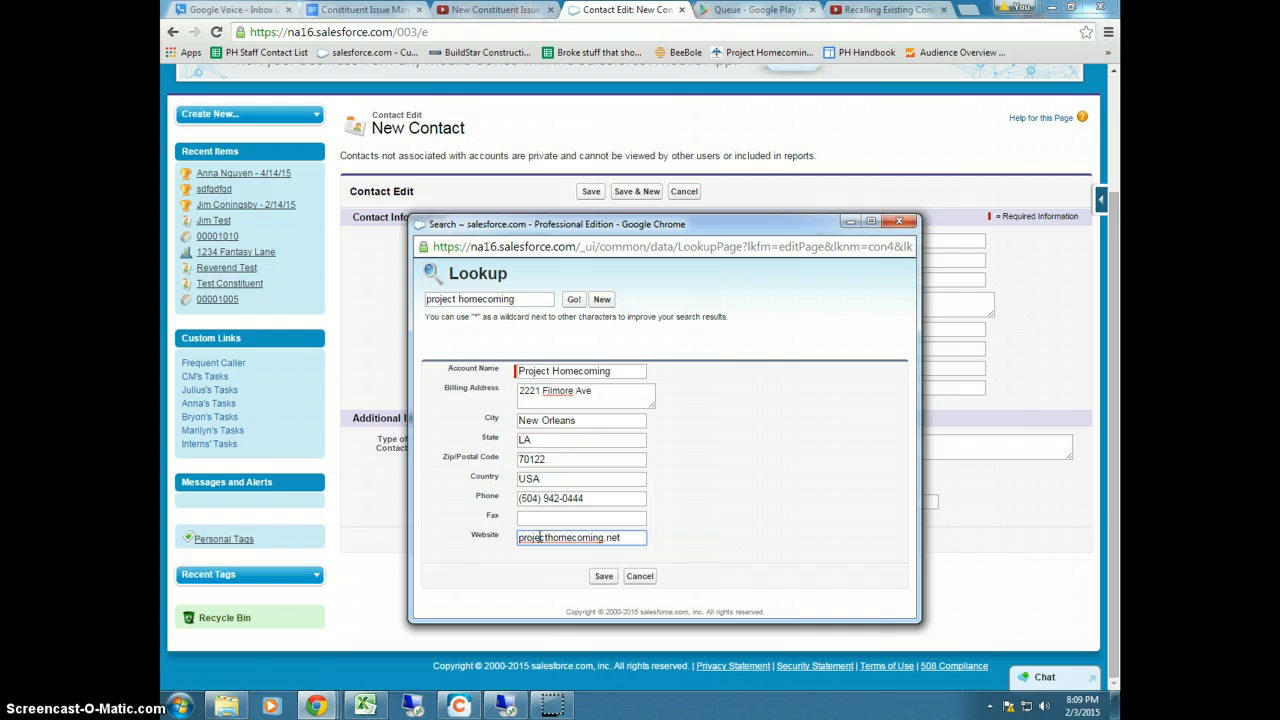
{"action": "left_click", "coordinate": [603, 578]}
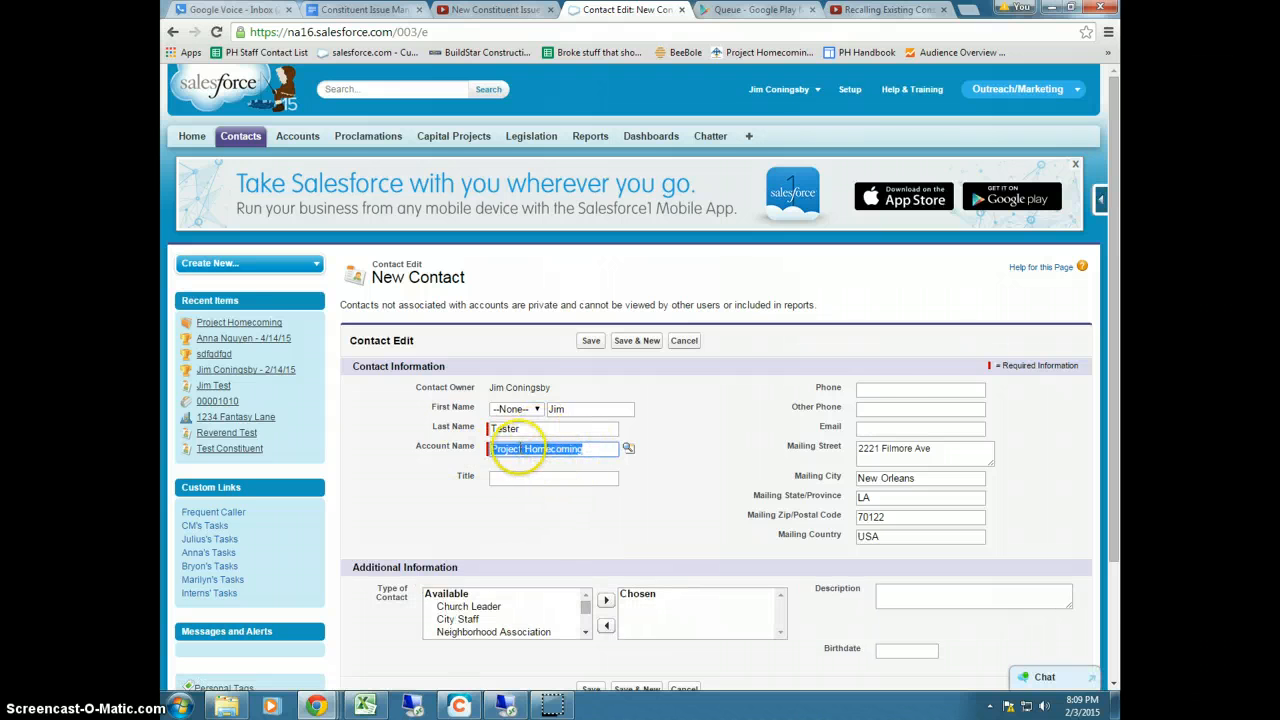
{"action": "scroll", "coordinate": [528, 457], "scroll_direction": "down", "scroll_amount": 1}
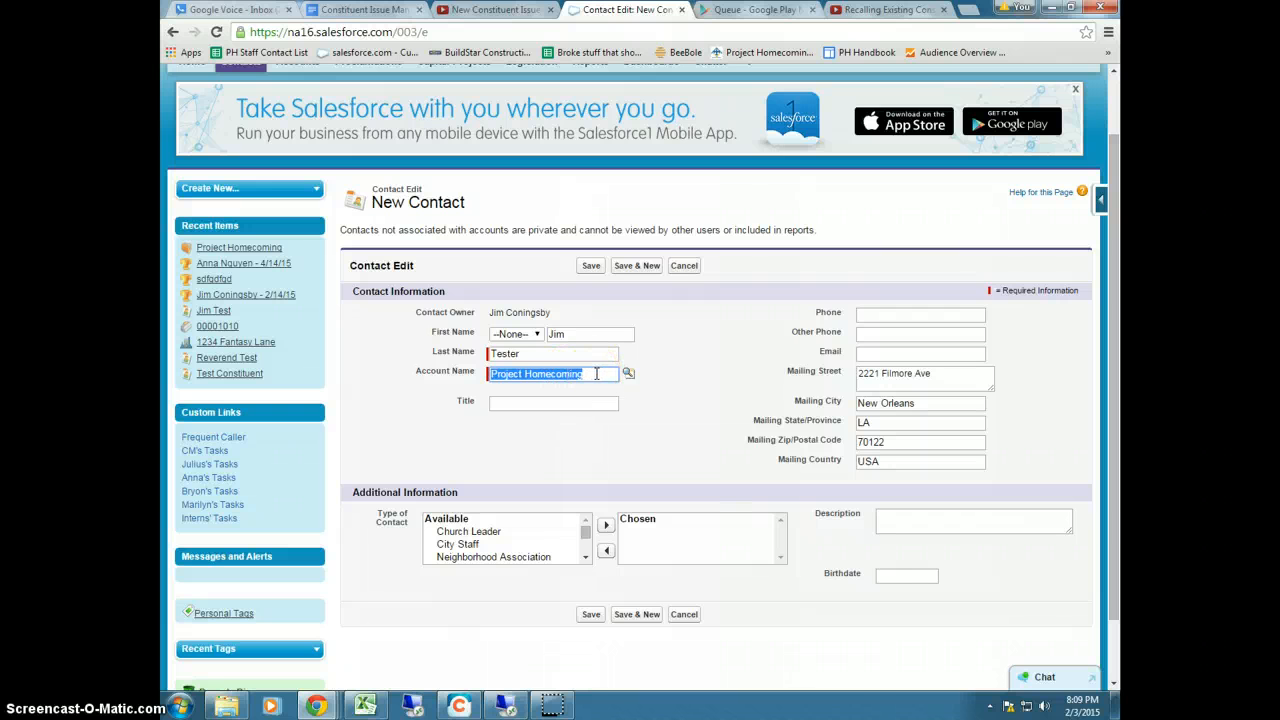
{"action": "left_click", "coordinate": [628, 373]}
{"action": "left_click_drag", "start_coordinate": [531, 358], "coordinate": [568, 276]}
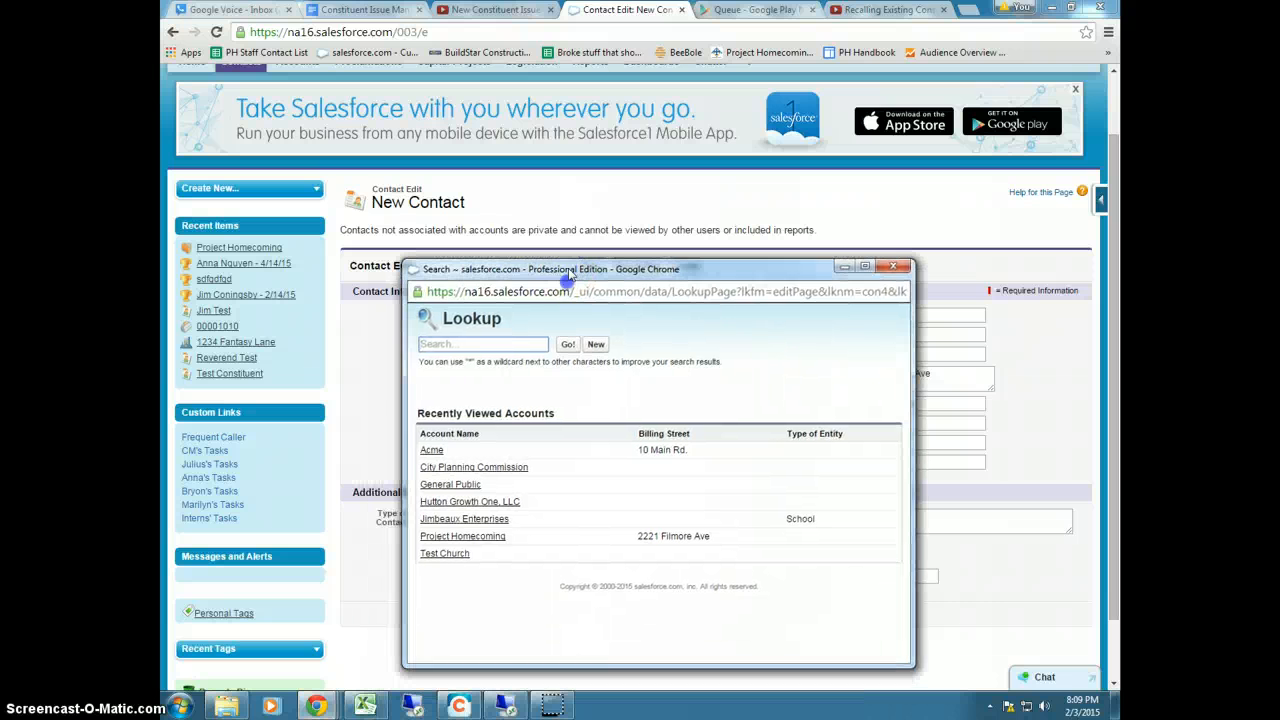
{"action": "left_click", "coordinate": [465, 343]}
{"action": "type", "text": "general"}
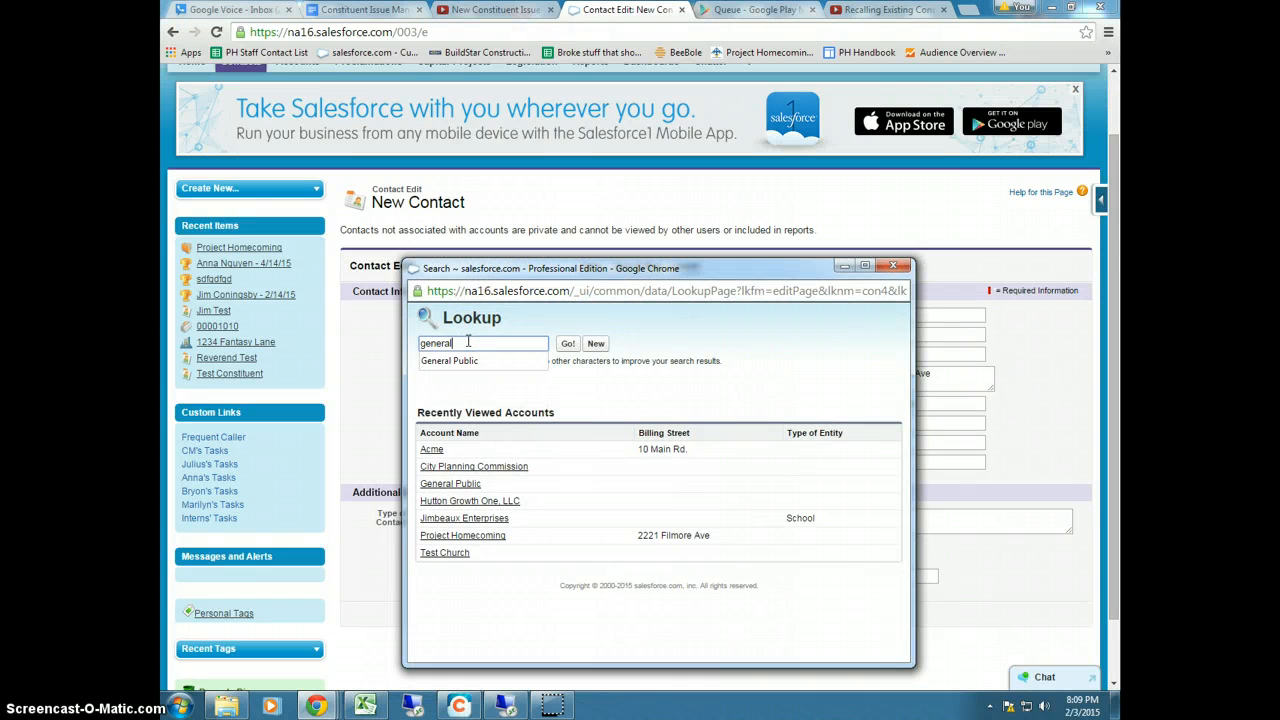
{"action": "type", "text": " public"}
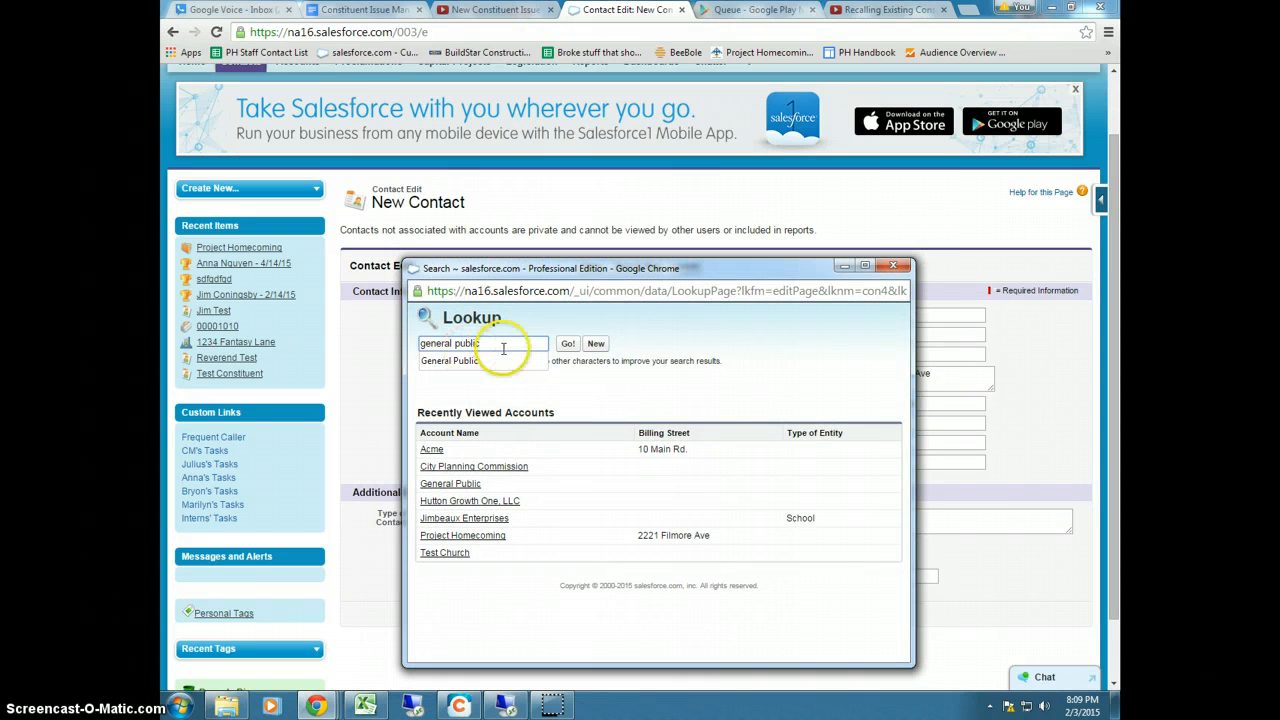
{"action": "left_click", "coordinate": [567, 343]}
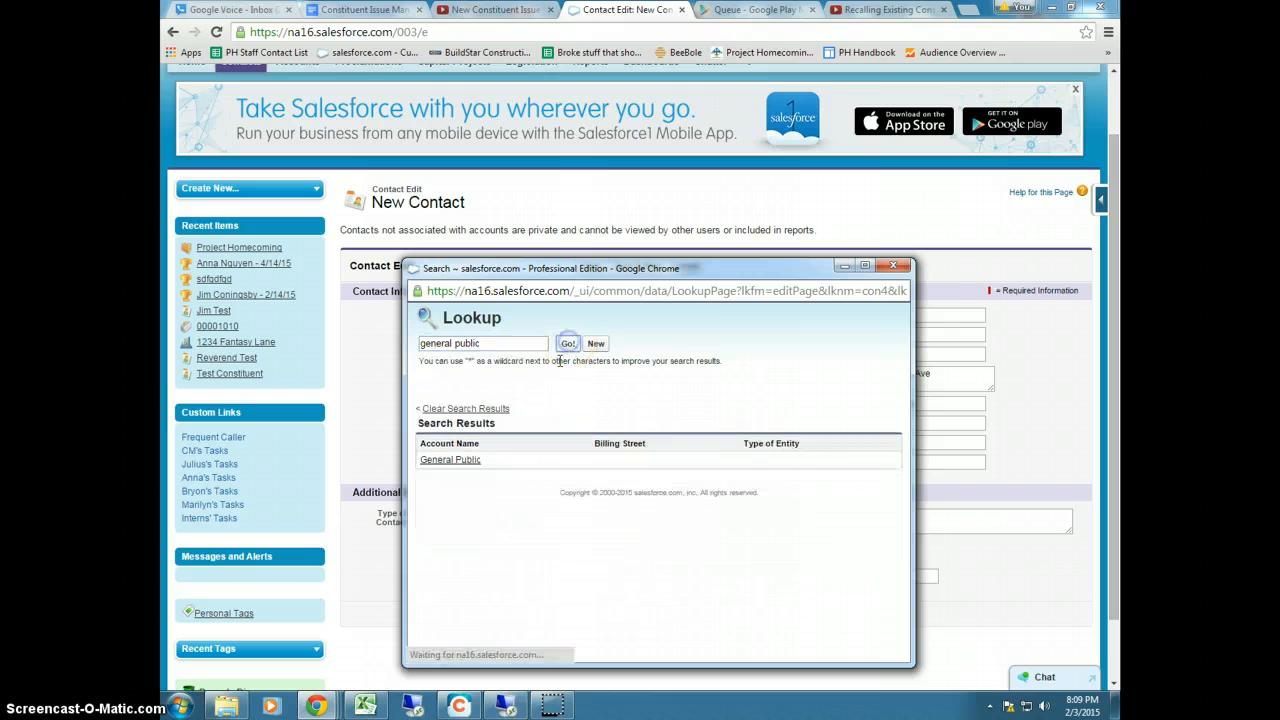
{"action": "left_click", "coordinate": [445, 460]}
{"action": "scroll", "coordinate": [443, 457], "scroll_direction": "up", "scroll_amount": 1}
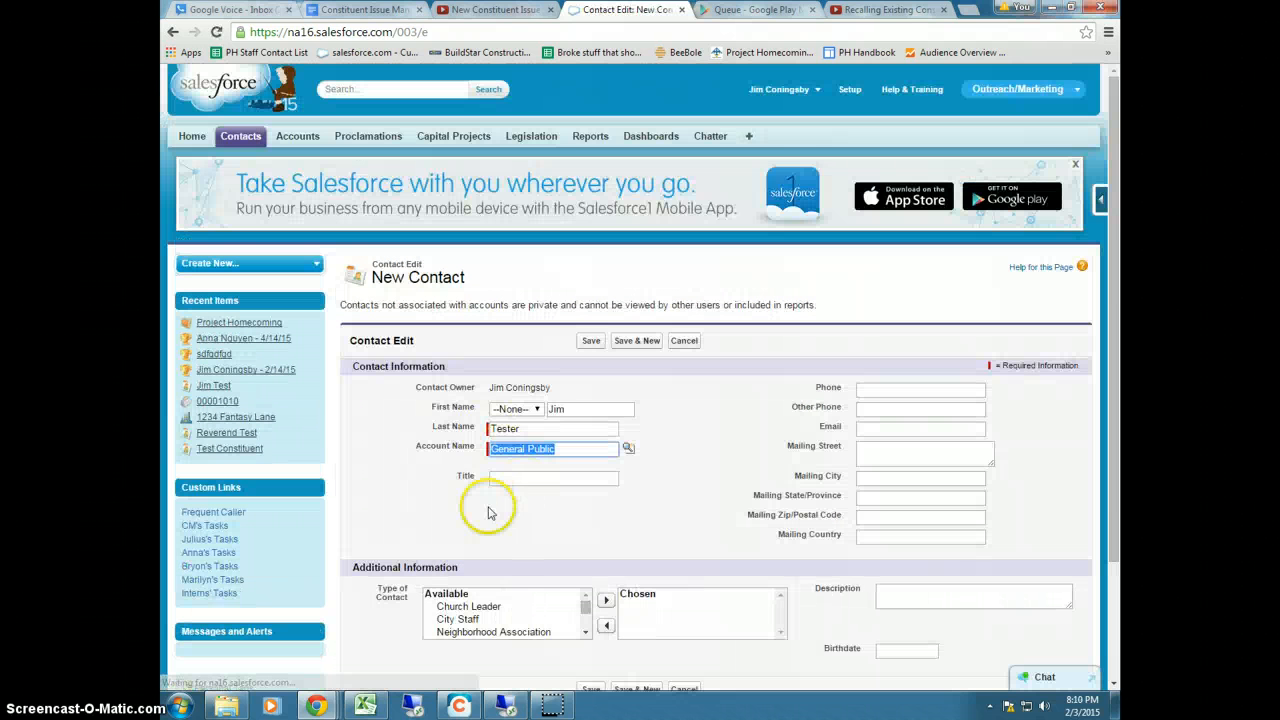
{"action": "scroll", "coordinate": [520, 480], "scroll_direction": "down", "scroll_amount": 1}
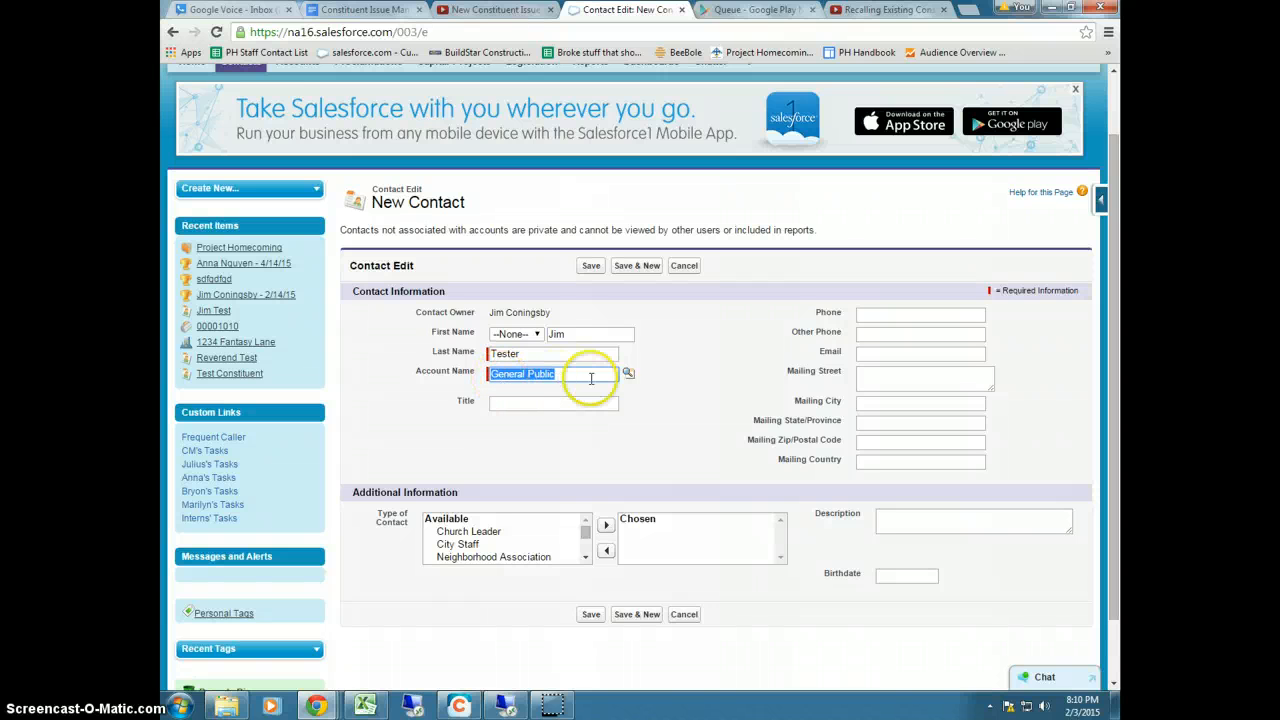
{"action": "key", "text": "BackSpace"}
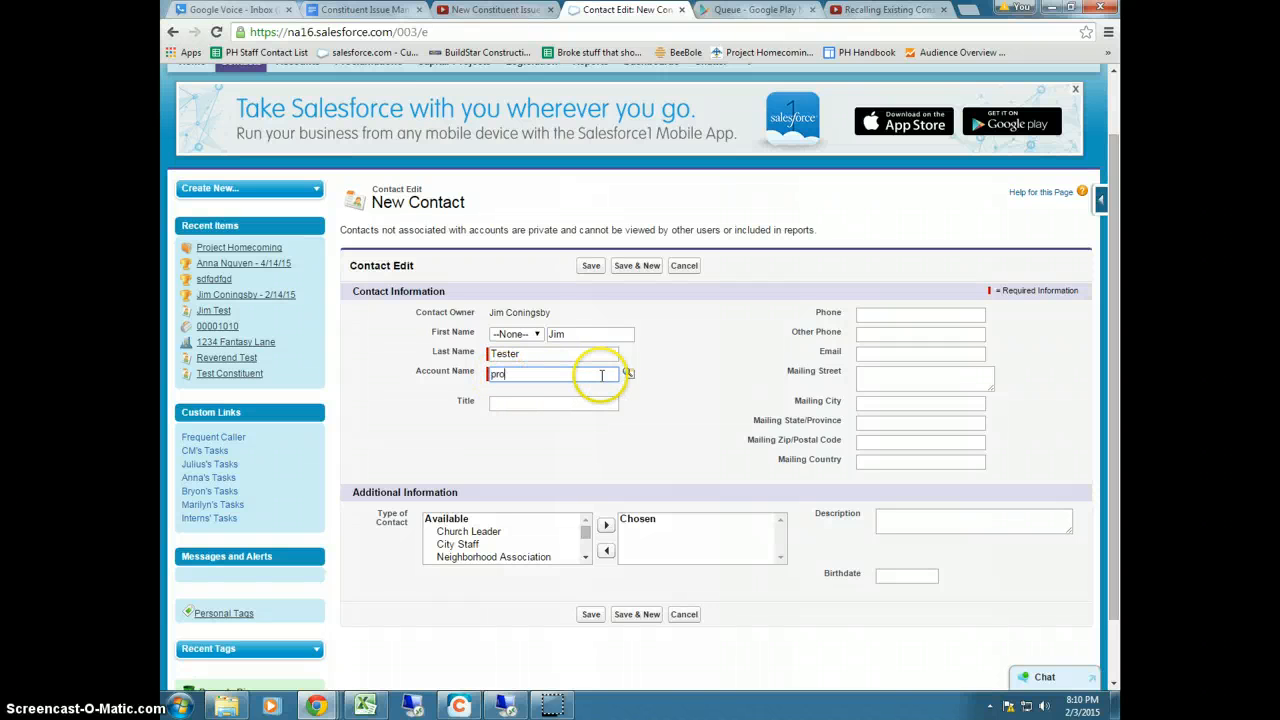
{"action": "left_click", "coordinate": [628, 373]}
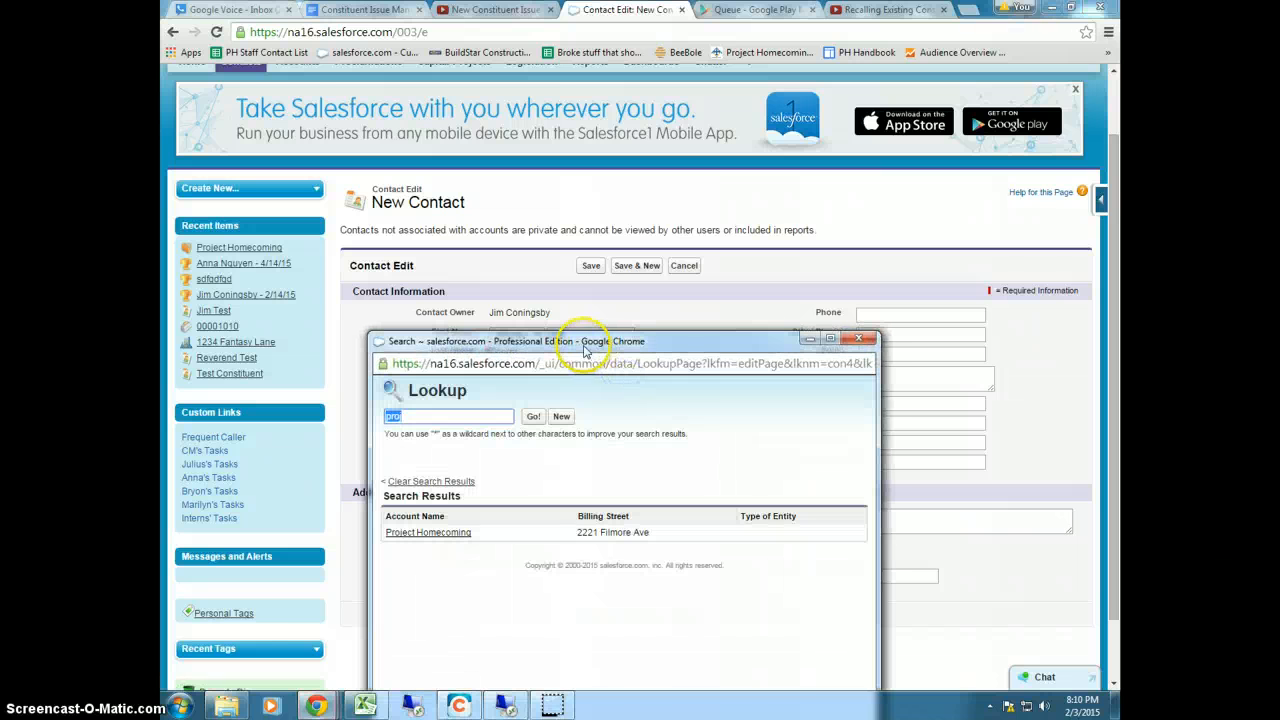
{"action": "left_click", "coordinate": [430, 532]}
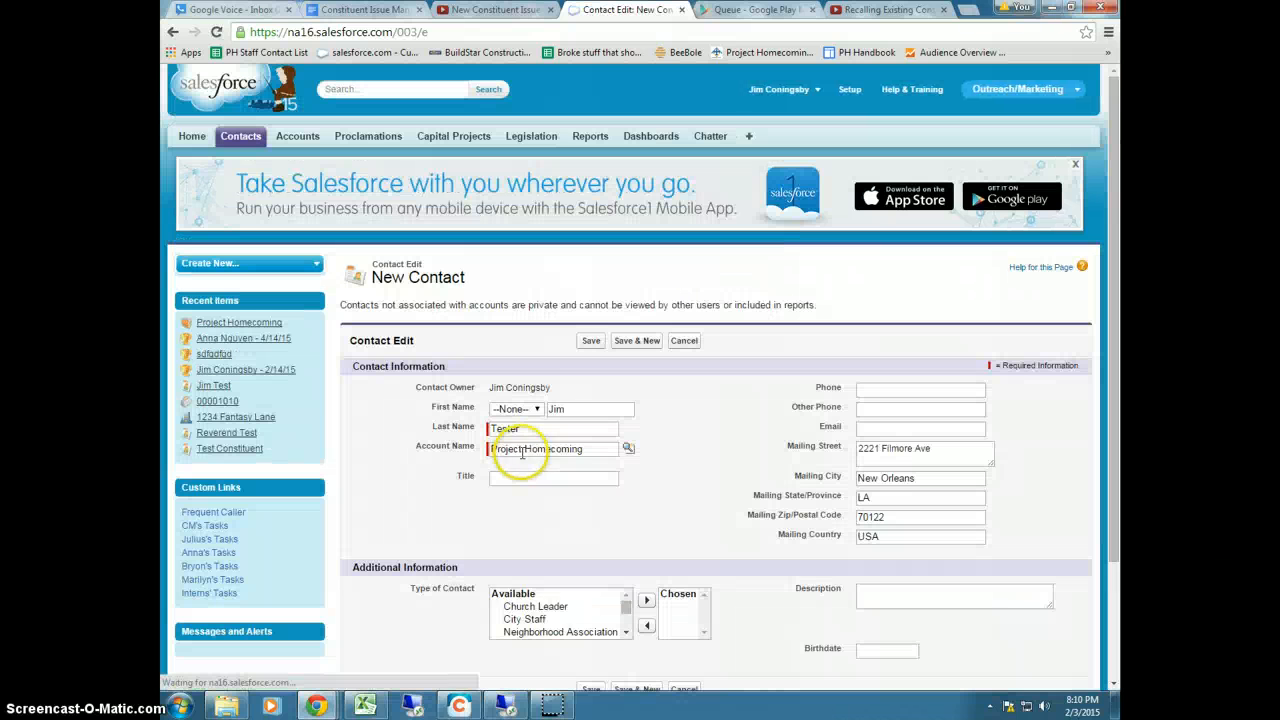
Set the contact's title to Finance Director and enter their phone number and e-mail address
{"action": "left_click", "coordinate": [502, 479]}
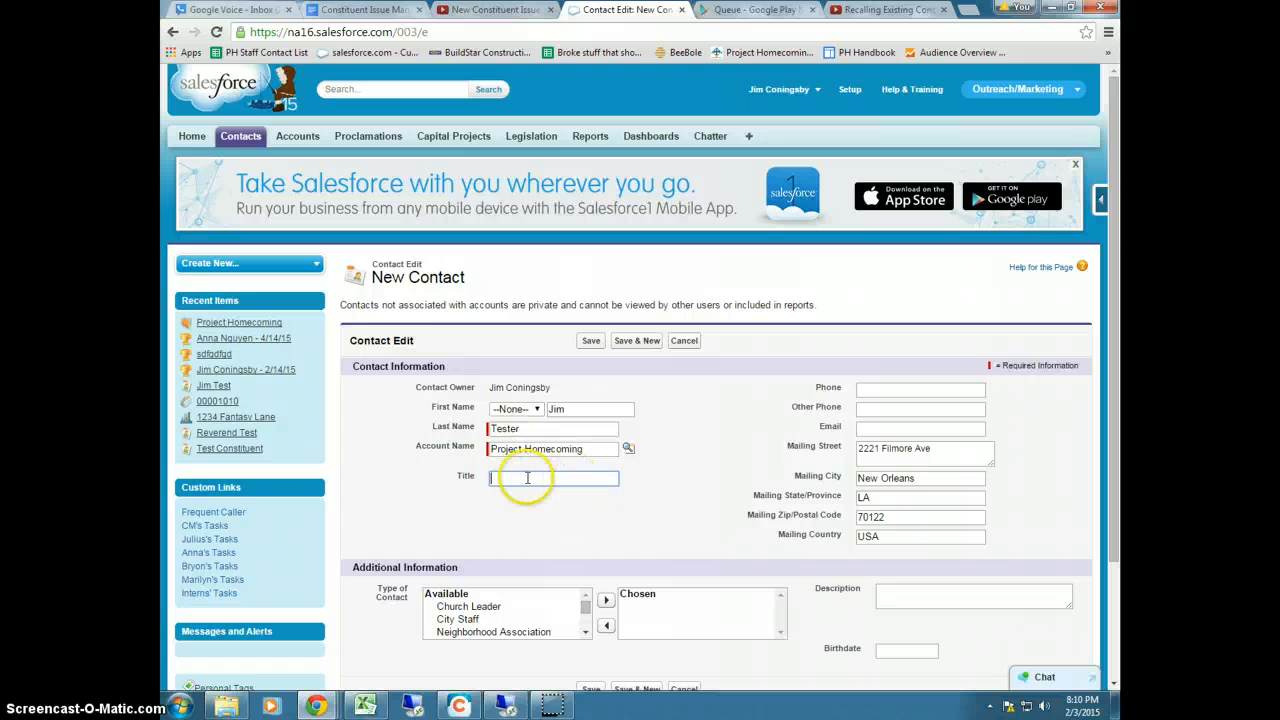
{"action": "type", "text": "Finance Director"}
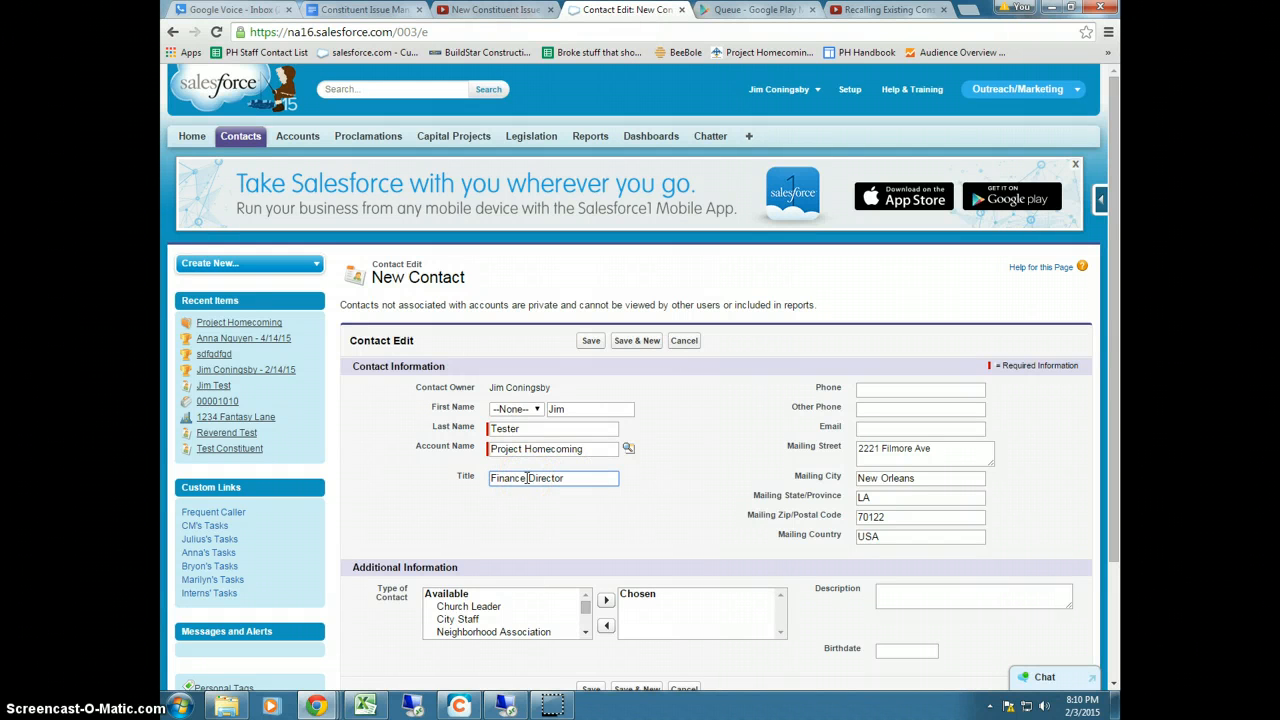
{"action": "scroll", "coordinate": [508, 420], "scroll_direction": "down", "scroll_amount": 3}
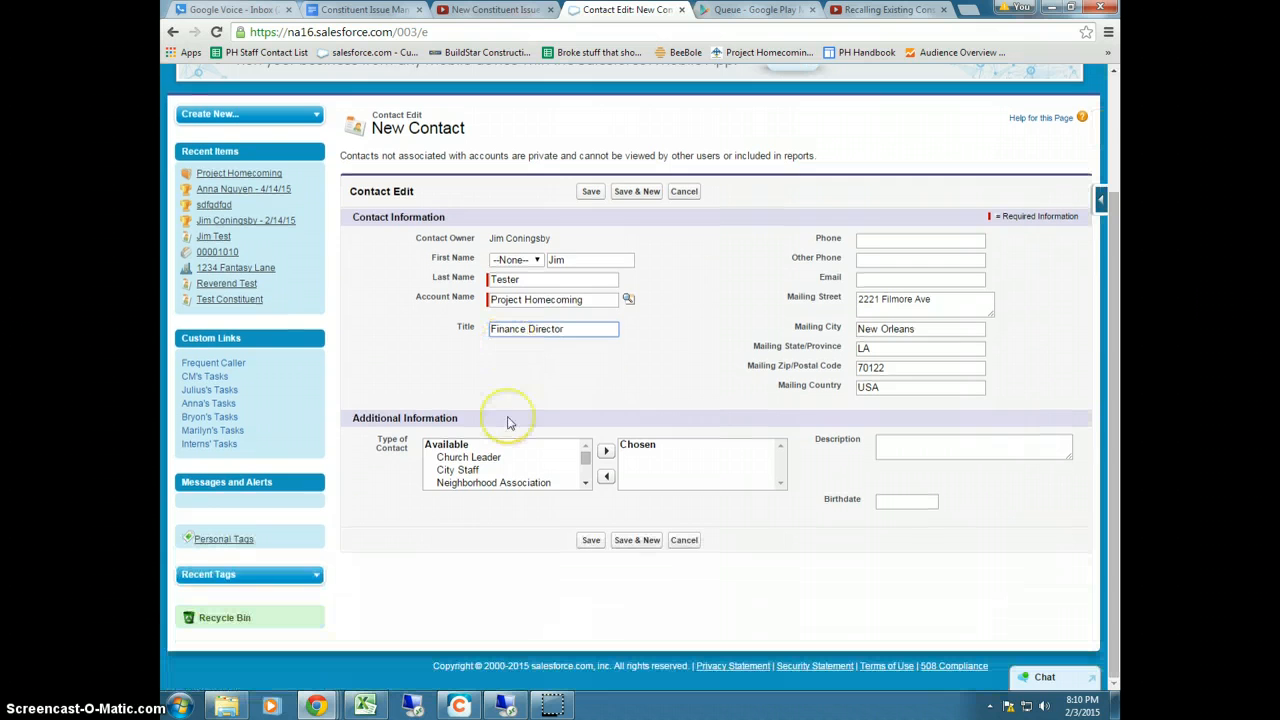
{"action": "left_click", "coordinate": [872, 244]}
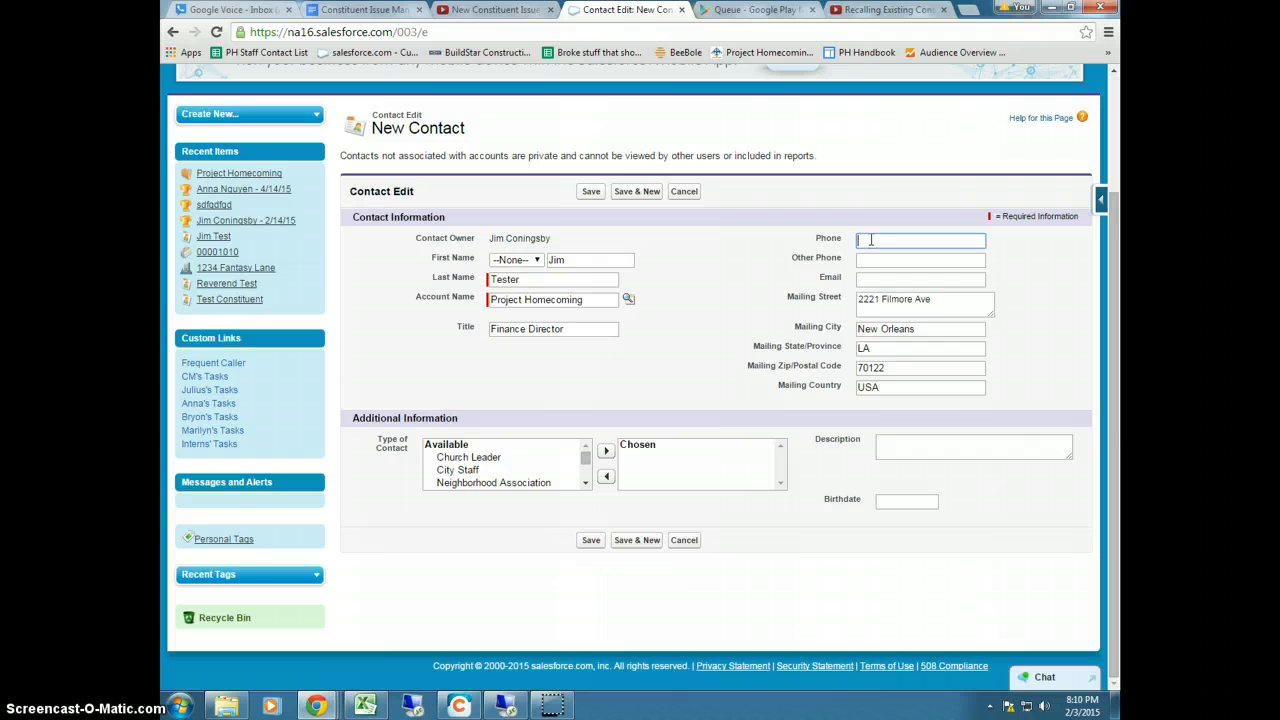
{"action": "type", "text": "50"}
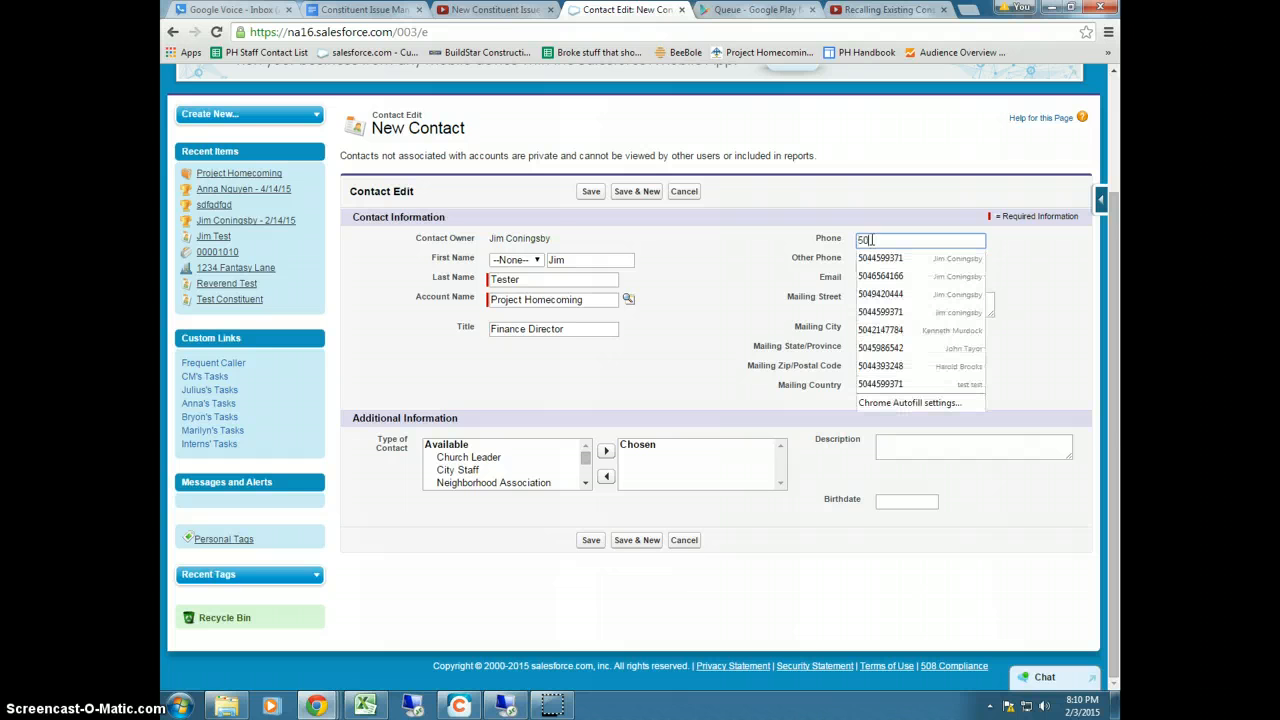
{"action": "type", "text": "4) 123"}
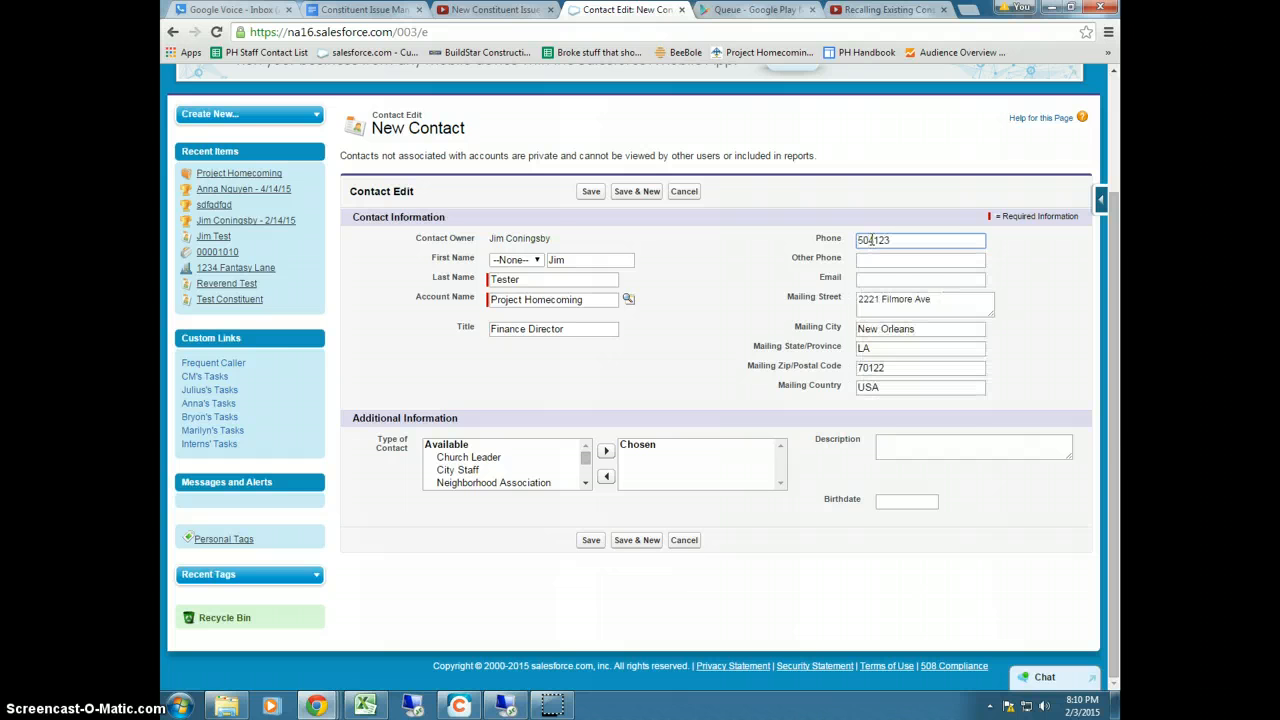
{"action": "type", "text": "-4567"}
{"action": "key", "text": "Tab"}
{"action": "key", "text": "Tab"}
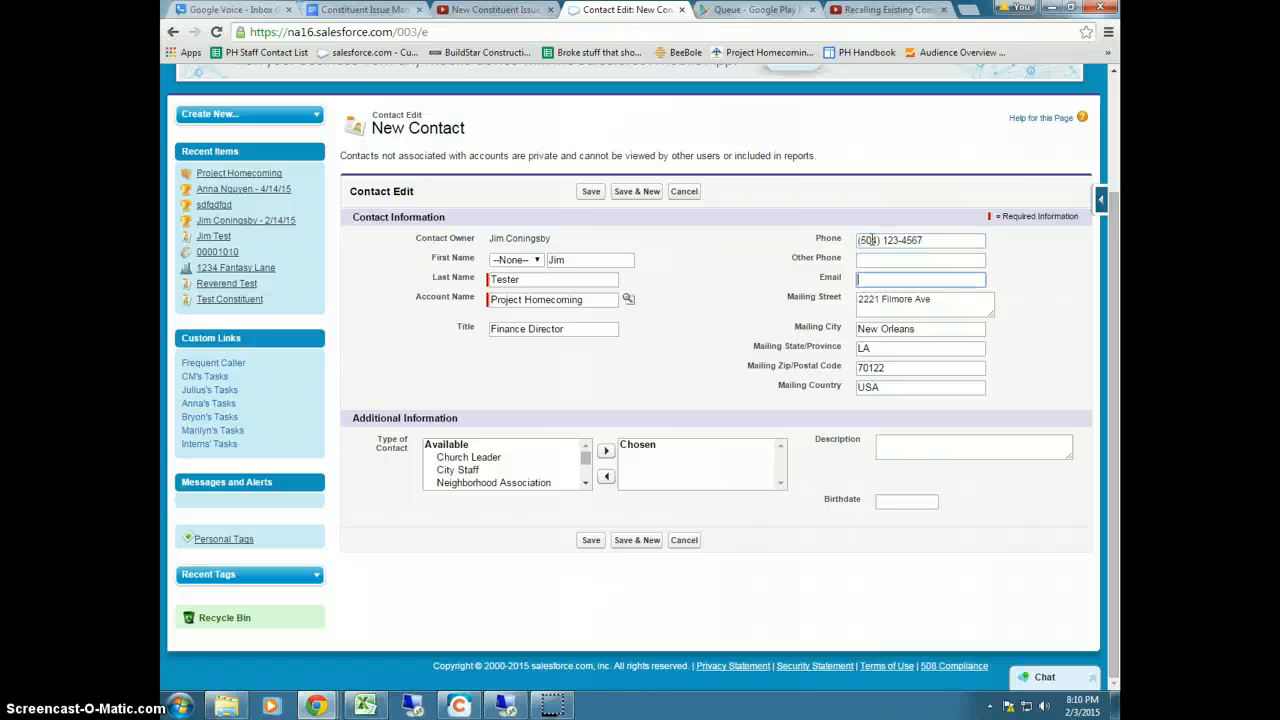
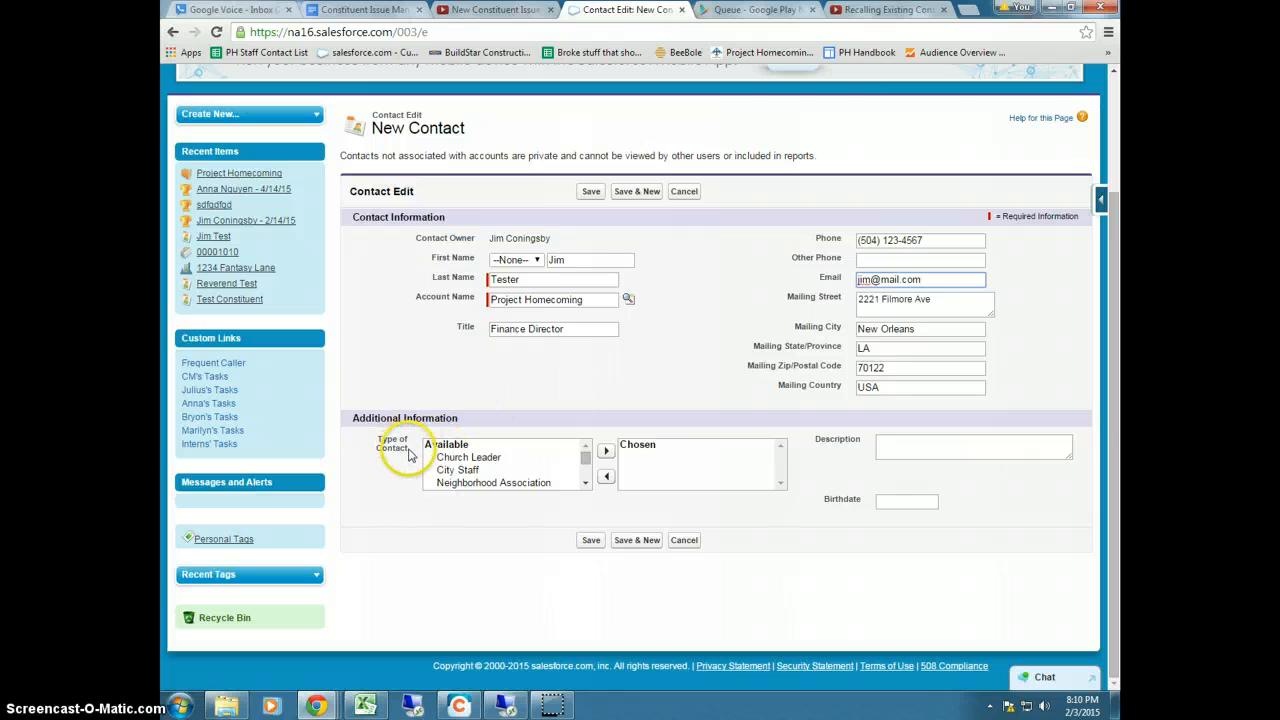
Move Non-Profit Staff from Available into the chosen Type of Contact values
{"action": "left_click", "coordinate": [586, 476]}
{"action": "left_click", "coordinate": [510, 449]}
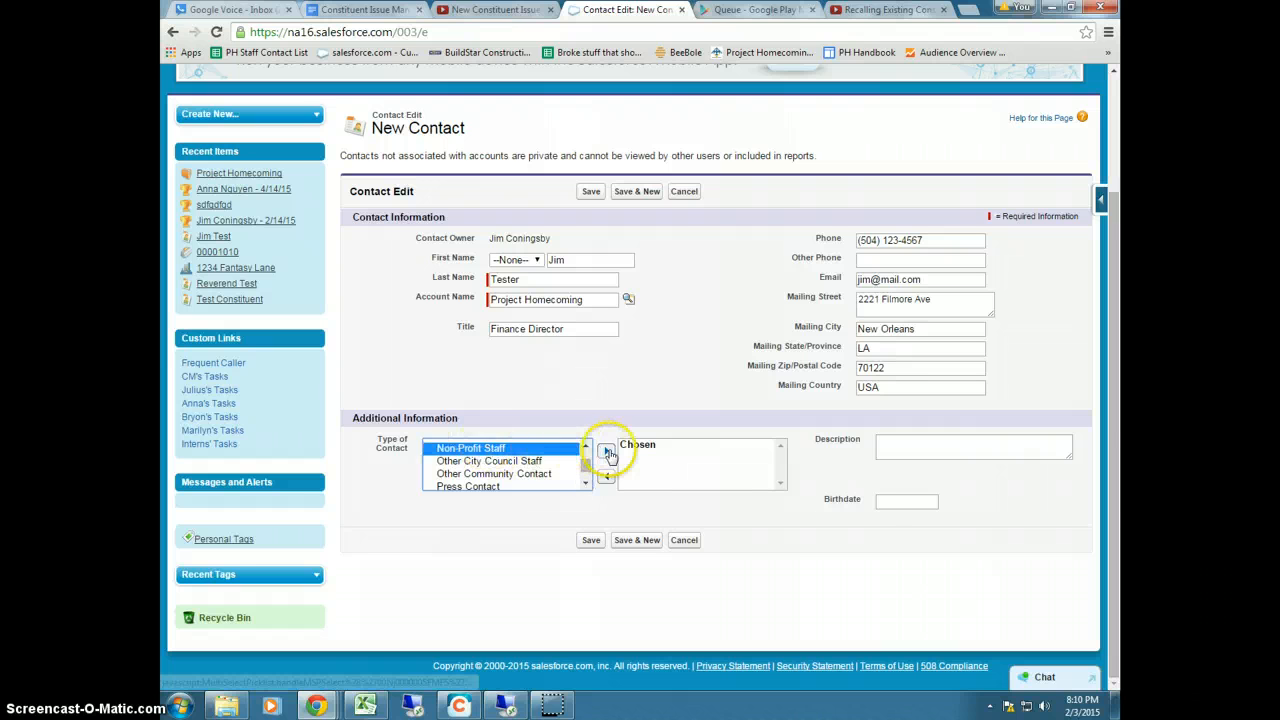
{"action": "left_click", "coordinate": [605, 451]}
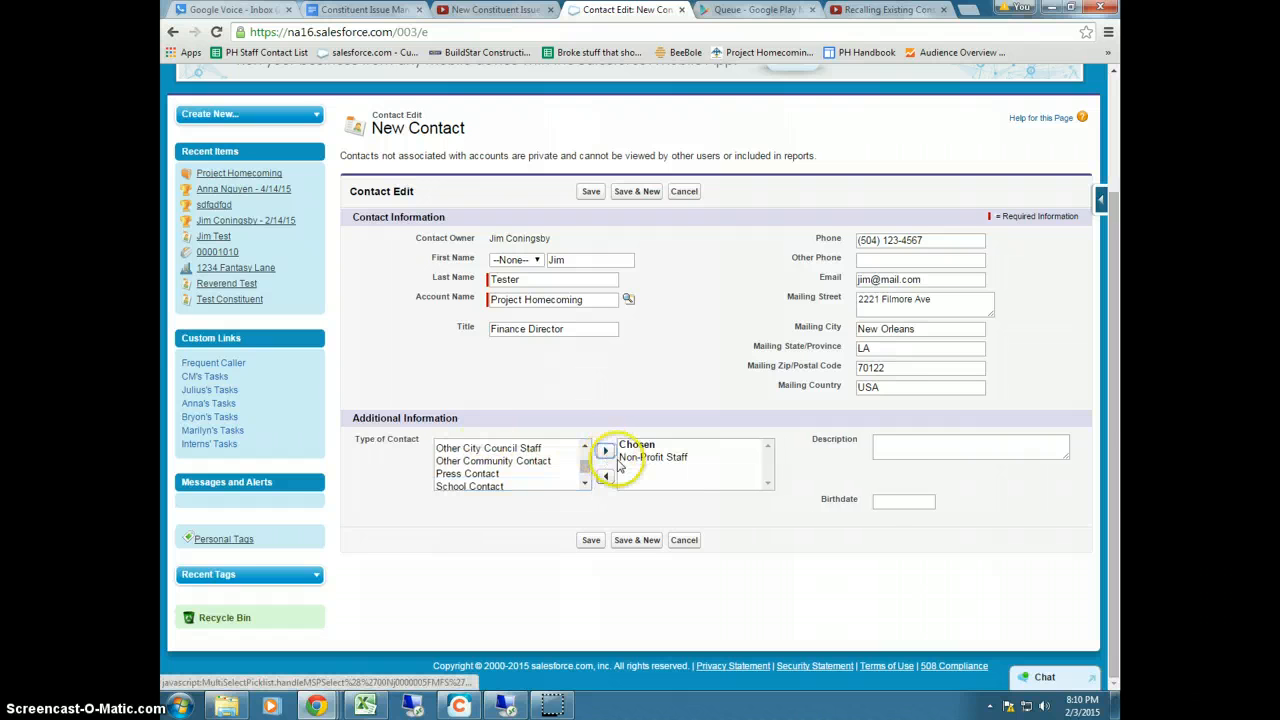
{"action": "left_click", "coordinate": [904, 446]}
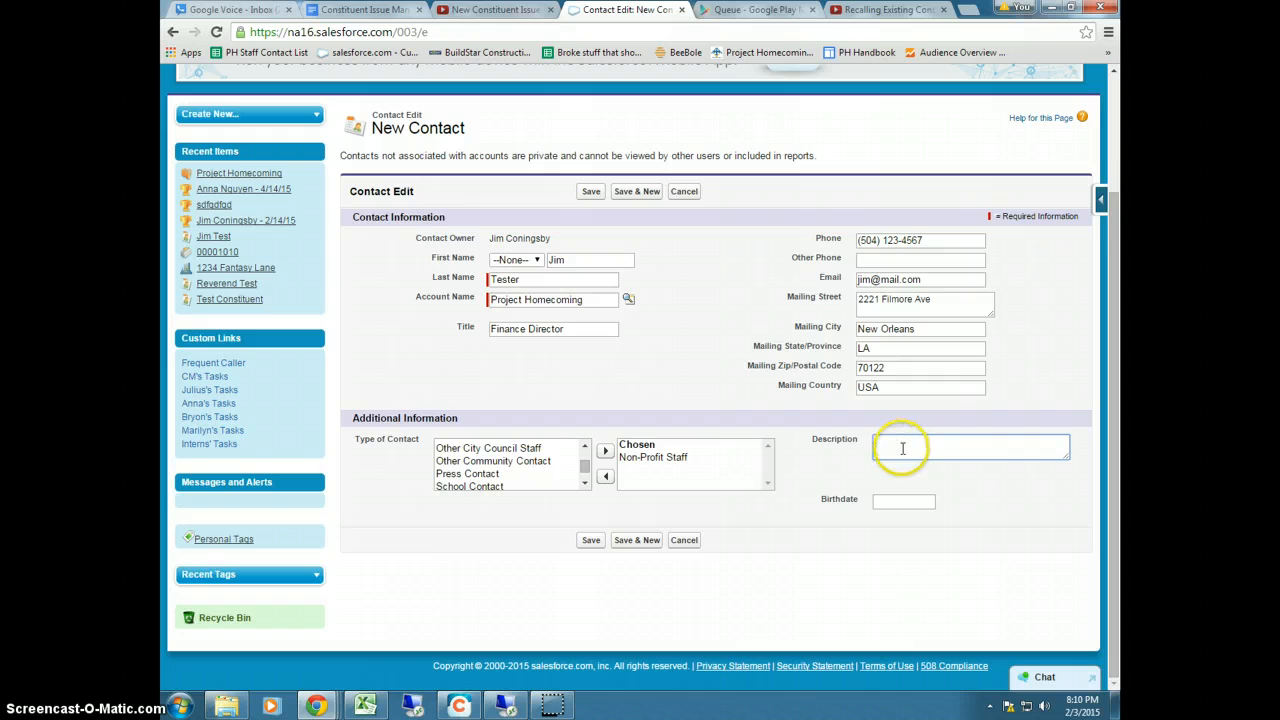
Save the contact and scroll its detail page down to the empty related lists
{"action": "left_click", "coordinate": [596, 545]}
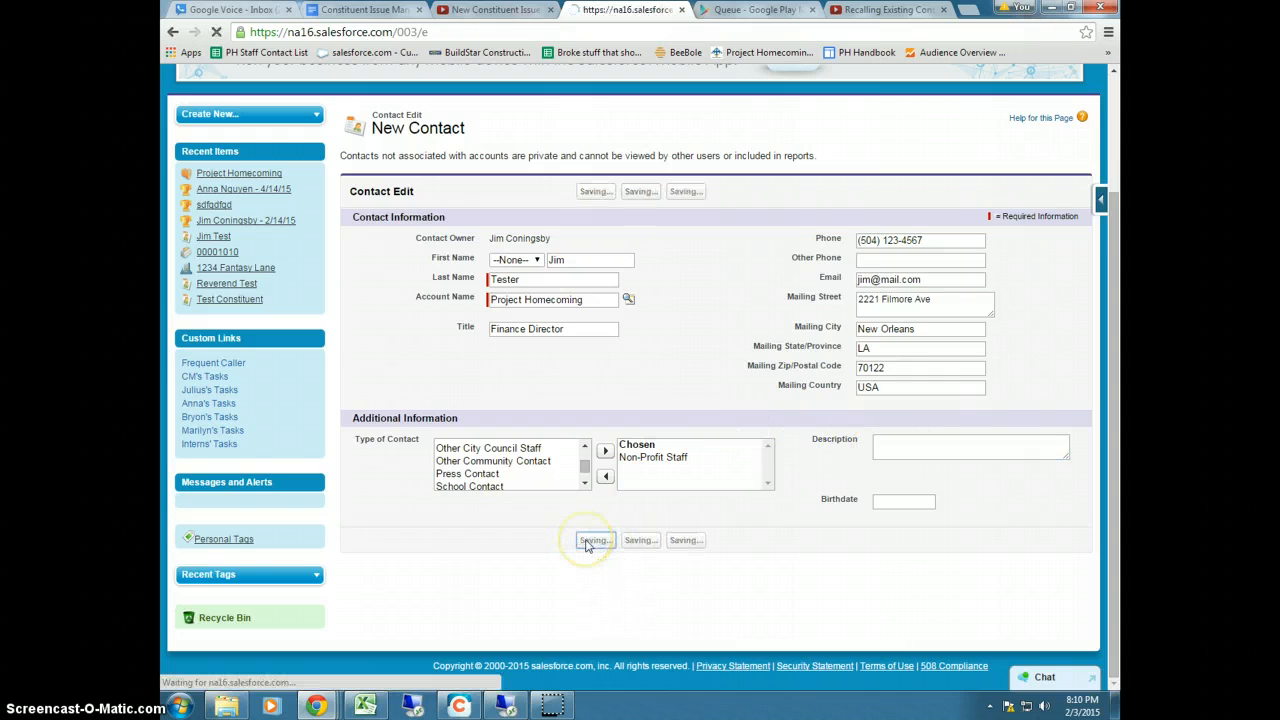
{"action": "scroll", "coordinate": [560, 463], "scroll_direction": "down", "scroll_amount": 2}
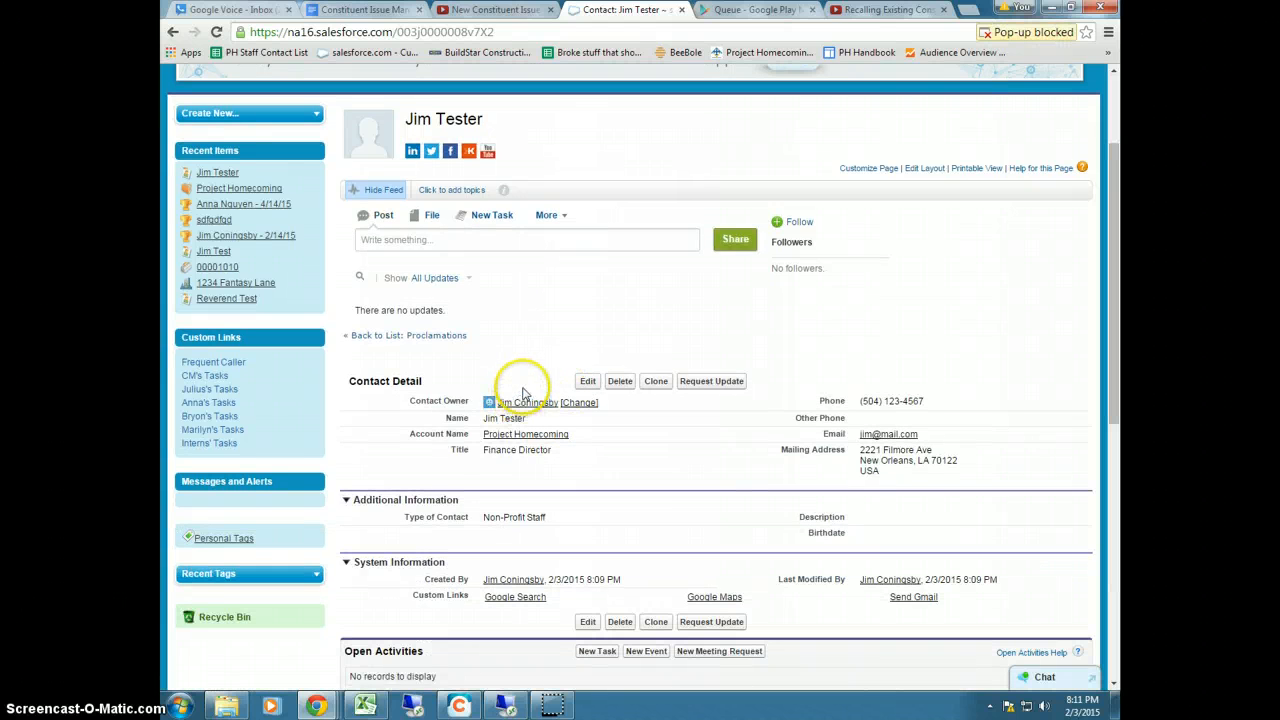
{"action": "scroll", "coordinate": [540, 420], "scroll_direction": "down", "scroll_amount": 3}
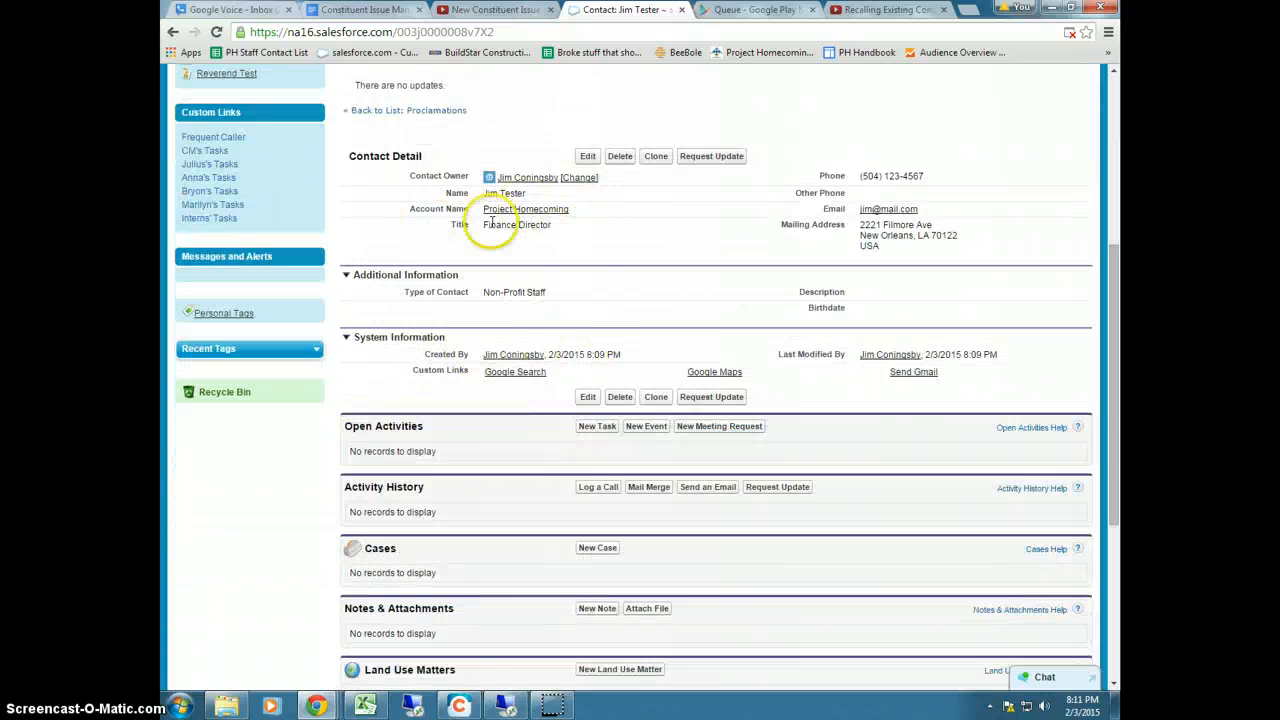
{"action": "scroll", "coordinate": [500, 440], "scroll_direction": "down", "scroll_amount": 3}
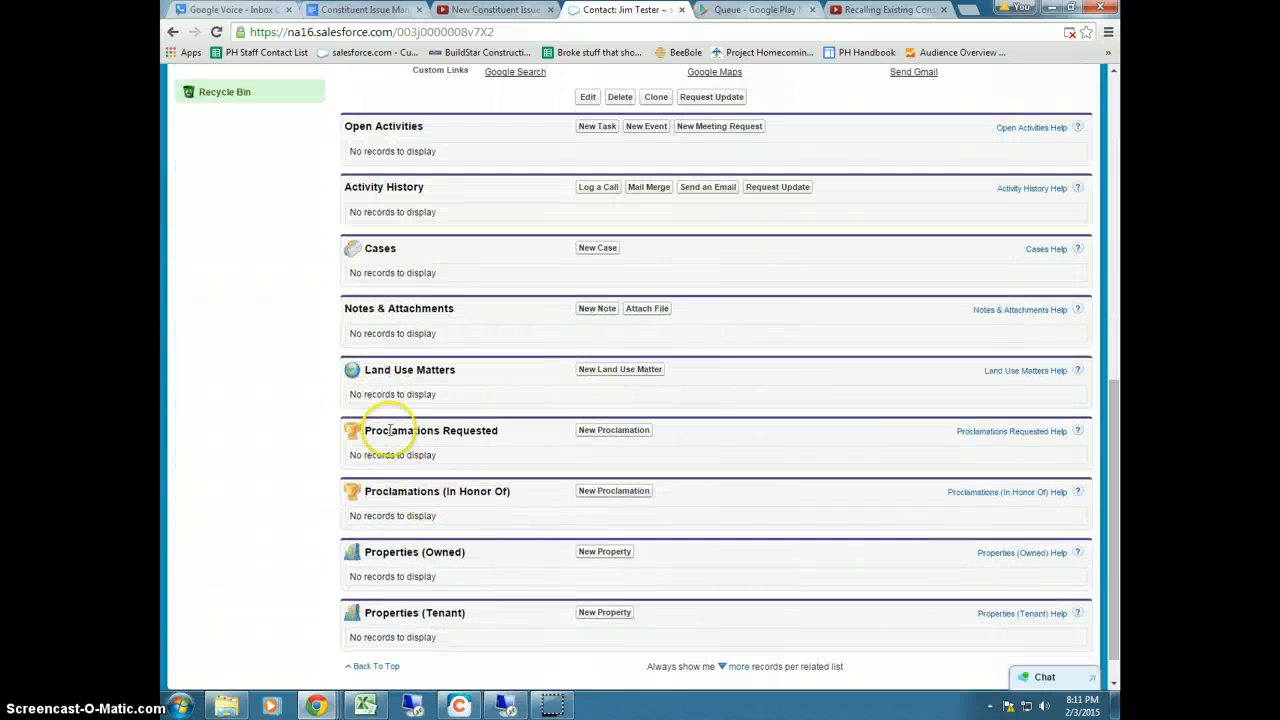
{"action": "left_click_drag", "start_coordinate": [386, 430], "coordinate": [498, 432]}
{"action": "left_click", "coordinate": [500, 433]}
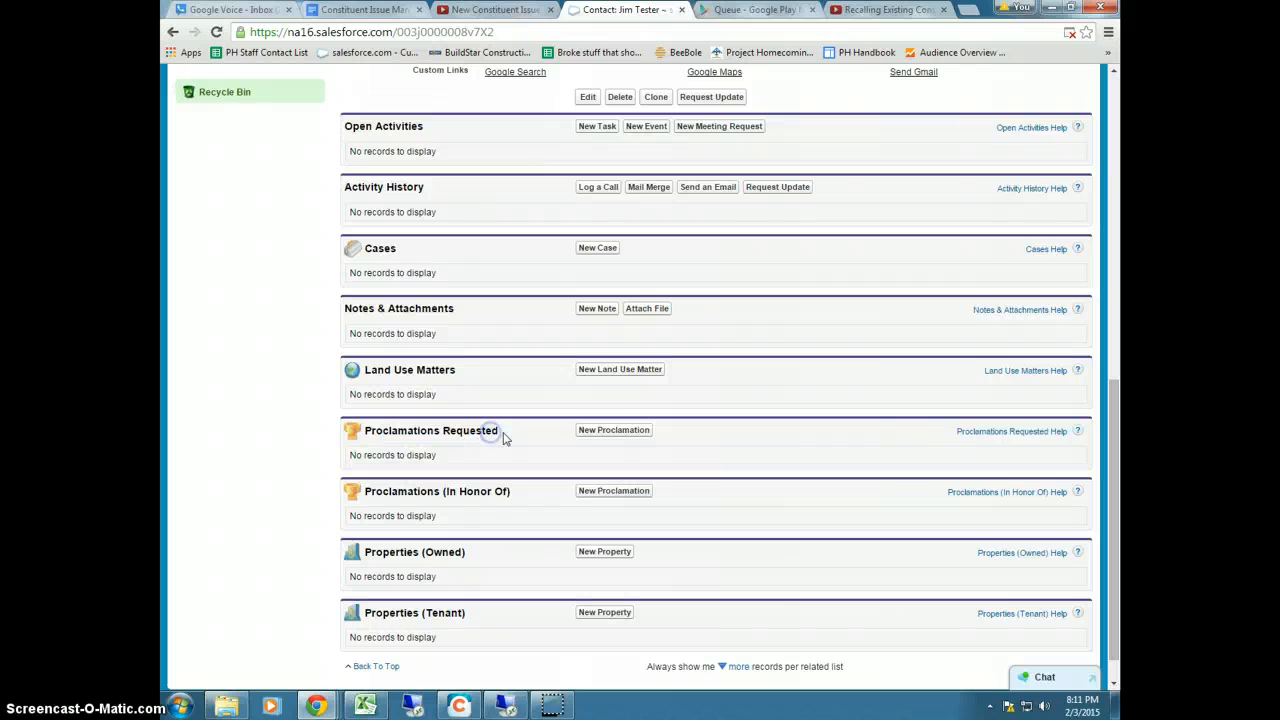
Start a proclamation named after the requester, with Date Requested 2/3/2015 and status Requested
{"action": "left_click", "coordinate": [591, 436]}
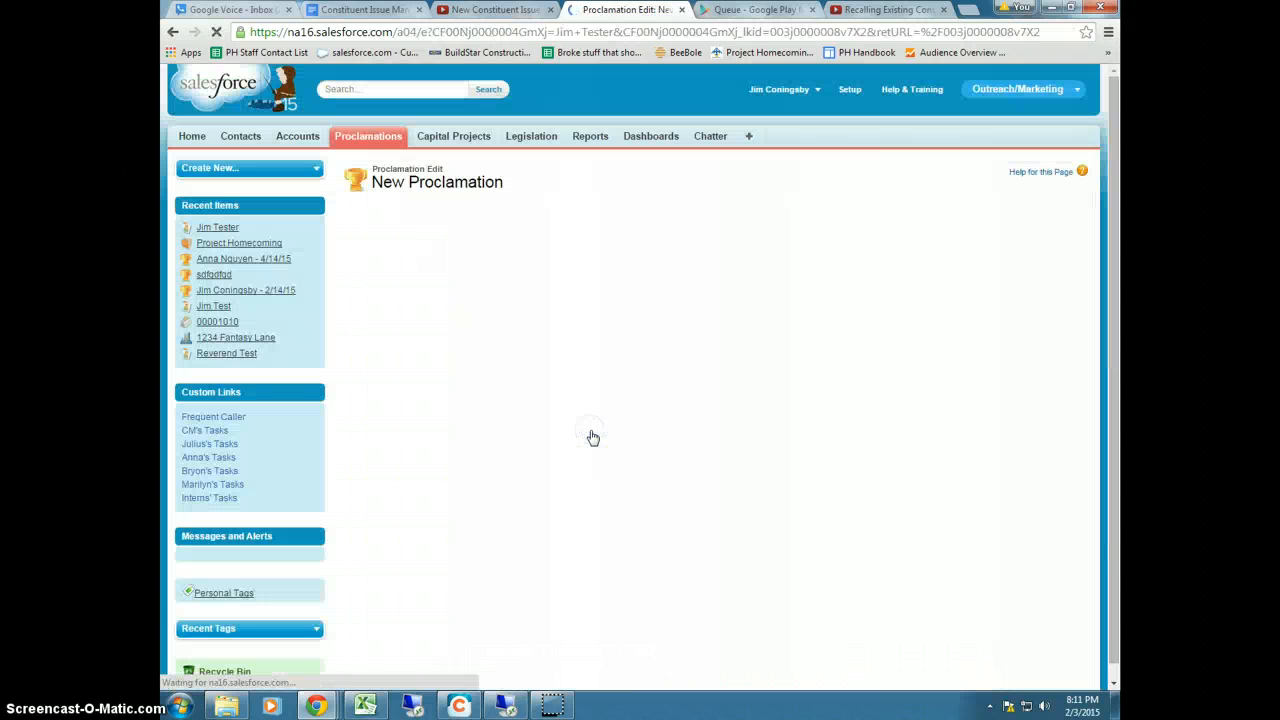
{"action": "left_click", "coordinate": [513, 270]}
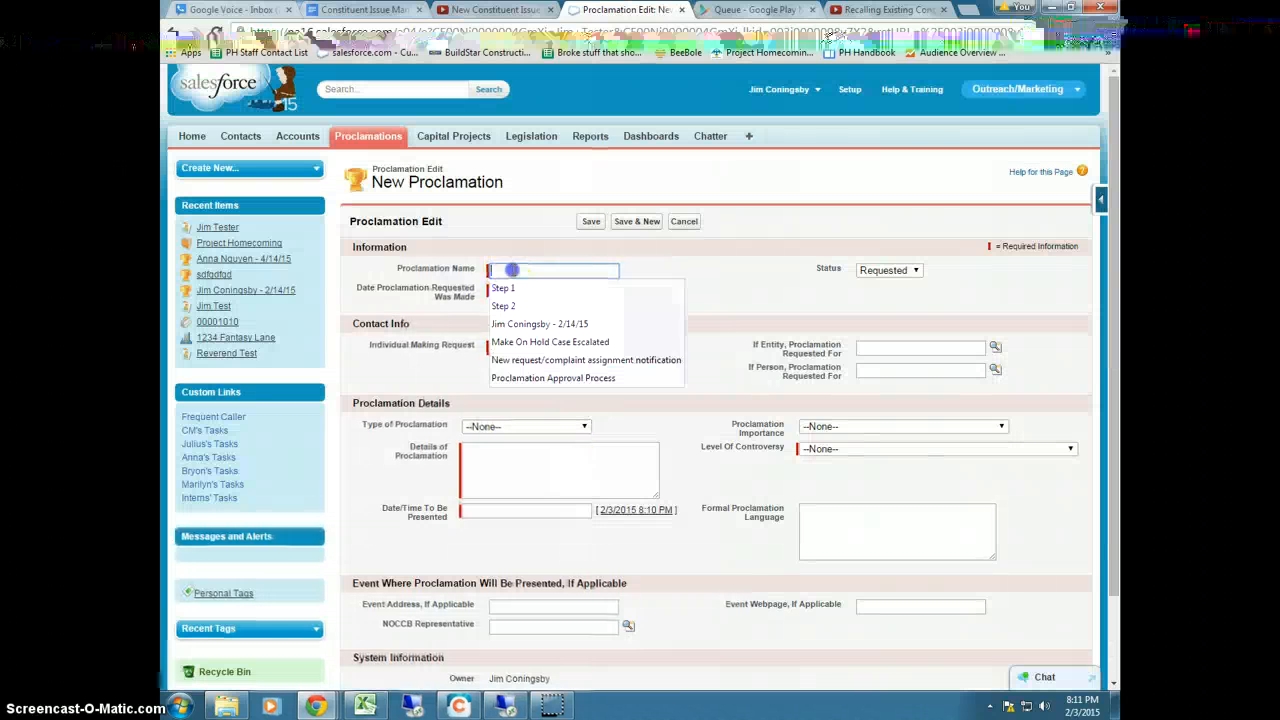
{"action": "type", "text": "Jim"}
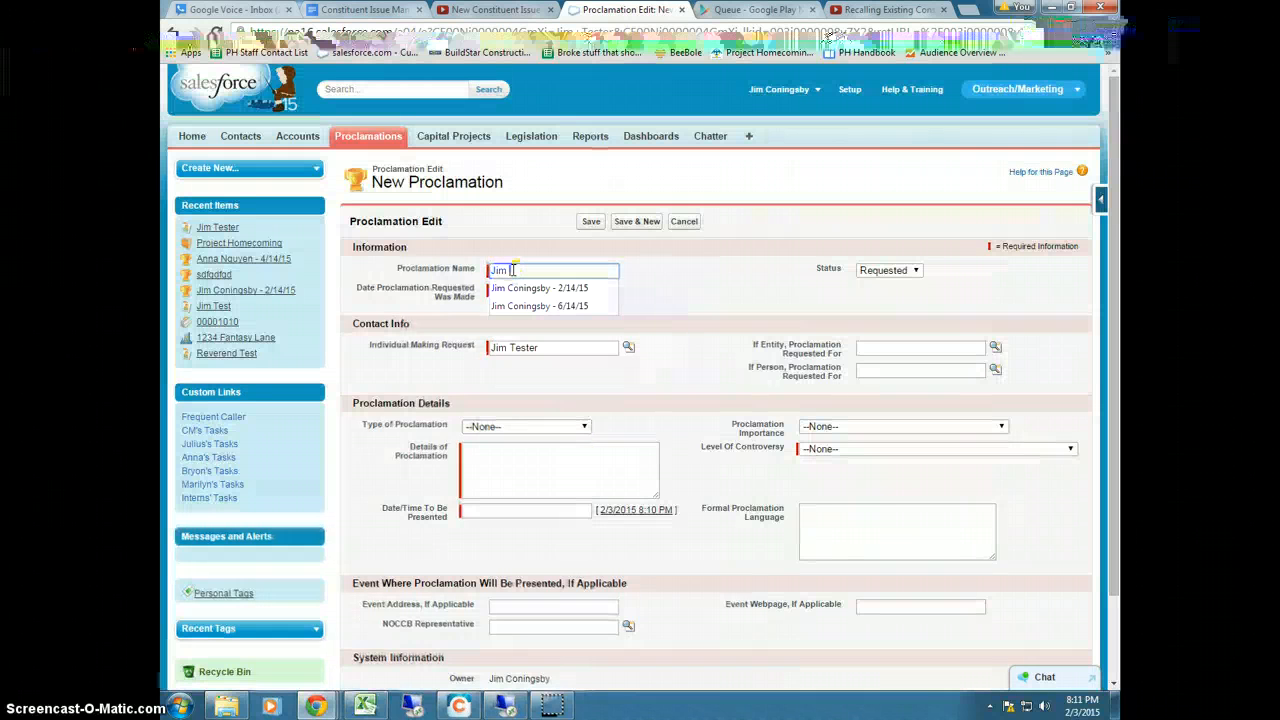
{"action": "type", "text": " Tester - 6/7/15"}
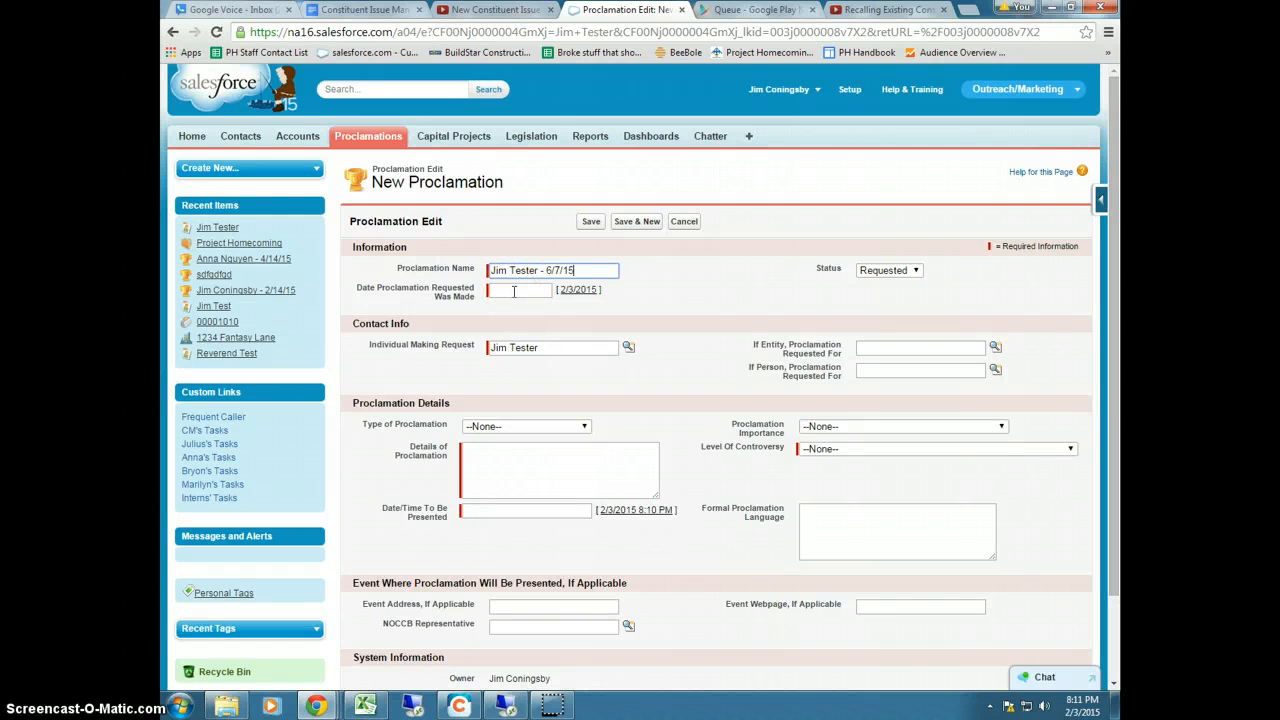
{"action": "left_click", "coordinate": [507, 292]}
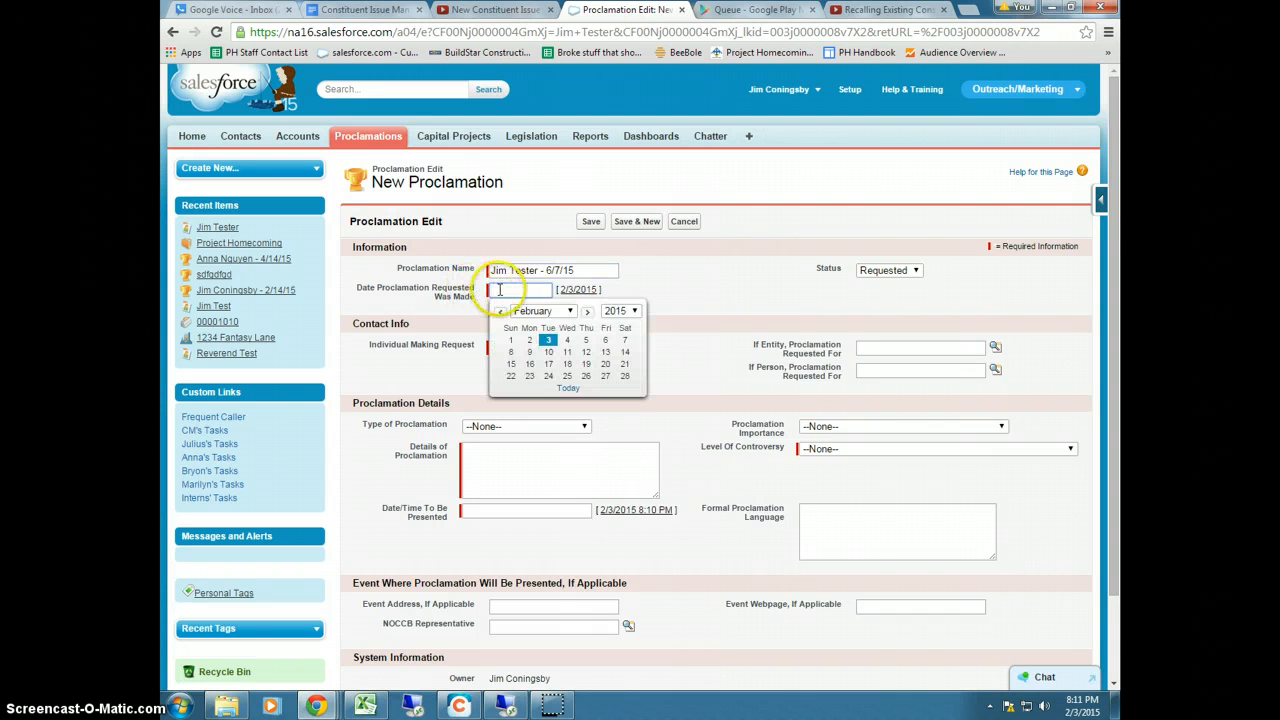
{"action": "left_click", "coordinate": [548, 341]}
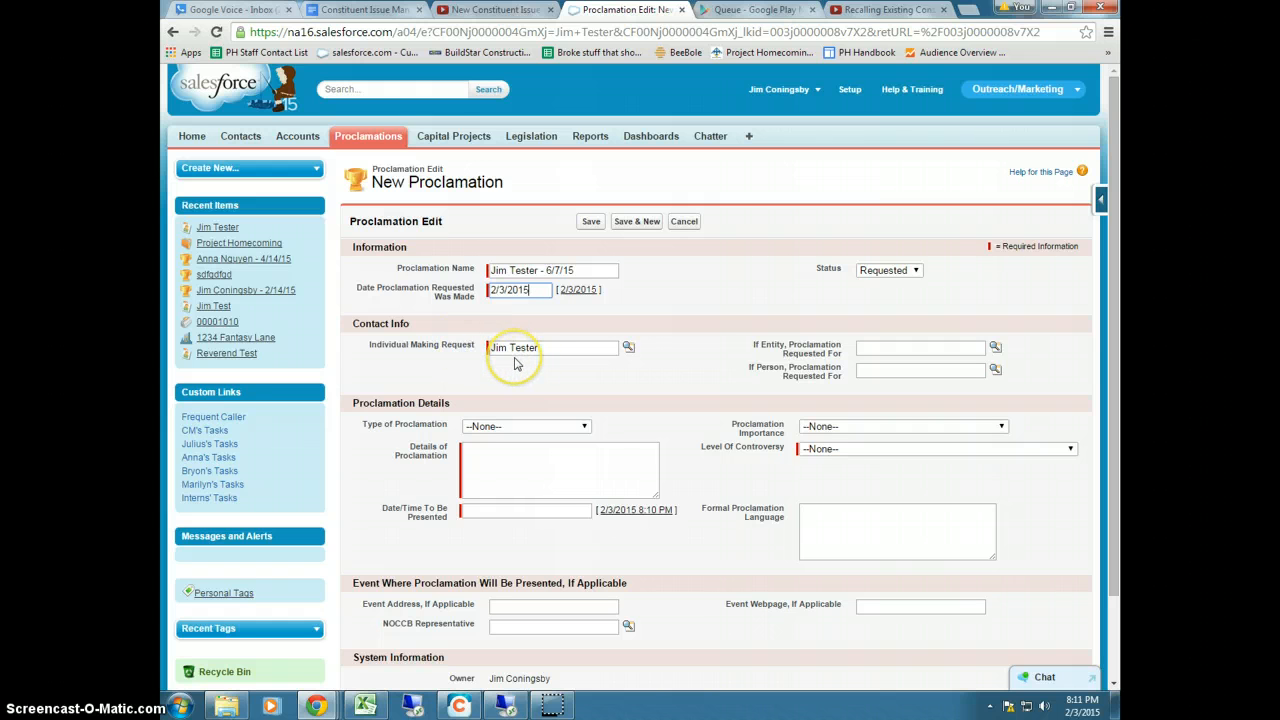
{"action": "left_click", "coordinate": [881, 271]}
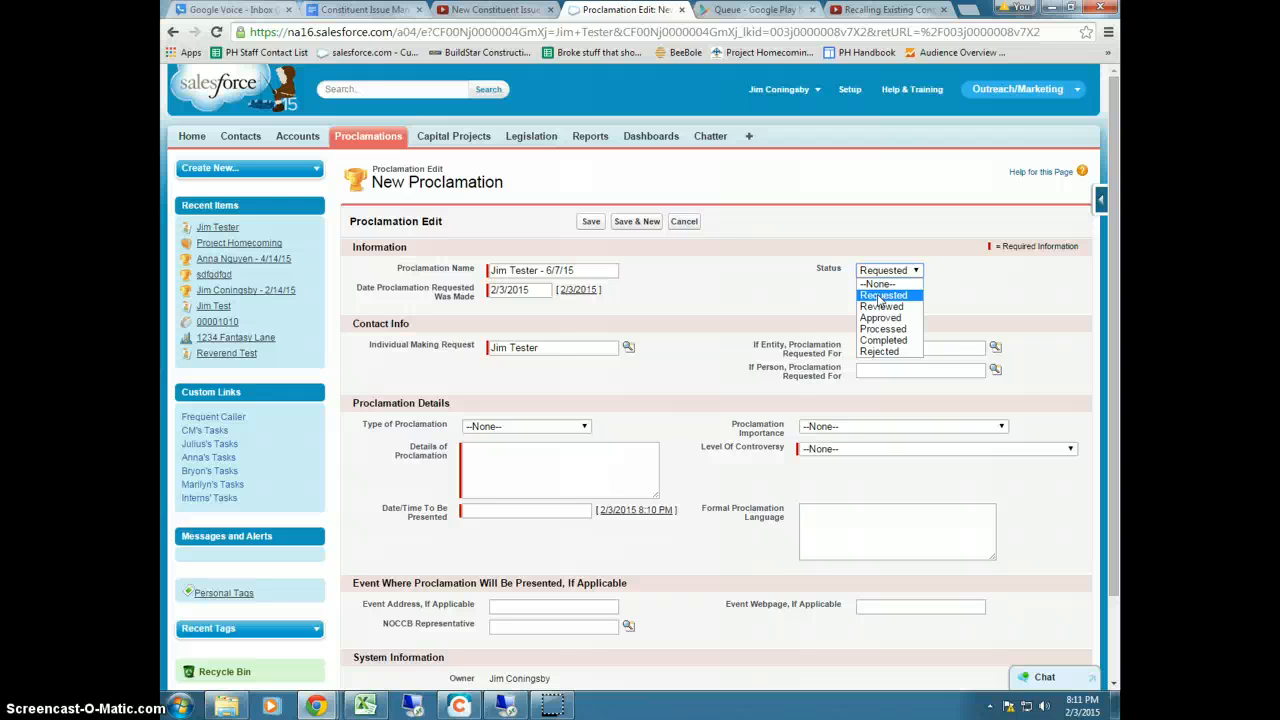
{"action": "left_click", "coordinate": [879, 296]}
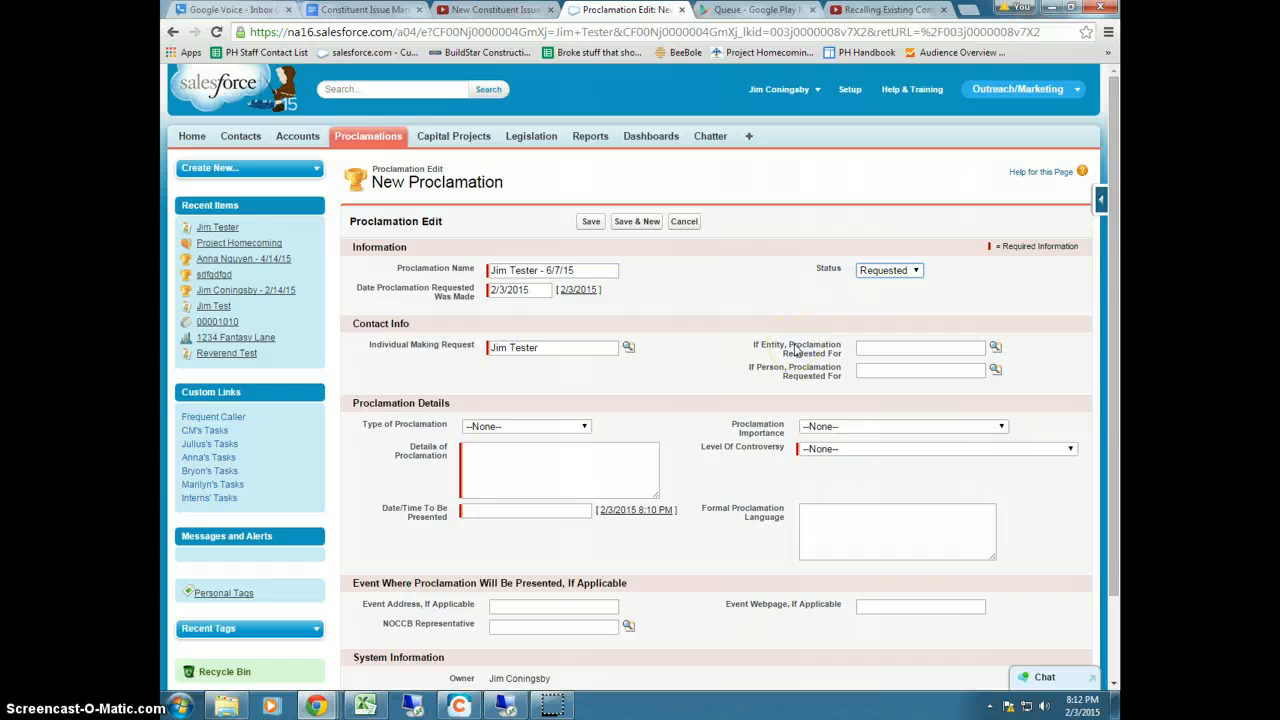
Search the entity lookup for City Planning and select City Planning Commission
{"action": "left_click", "coordinate": [870, 346]}
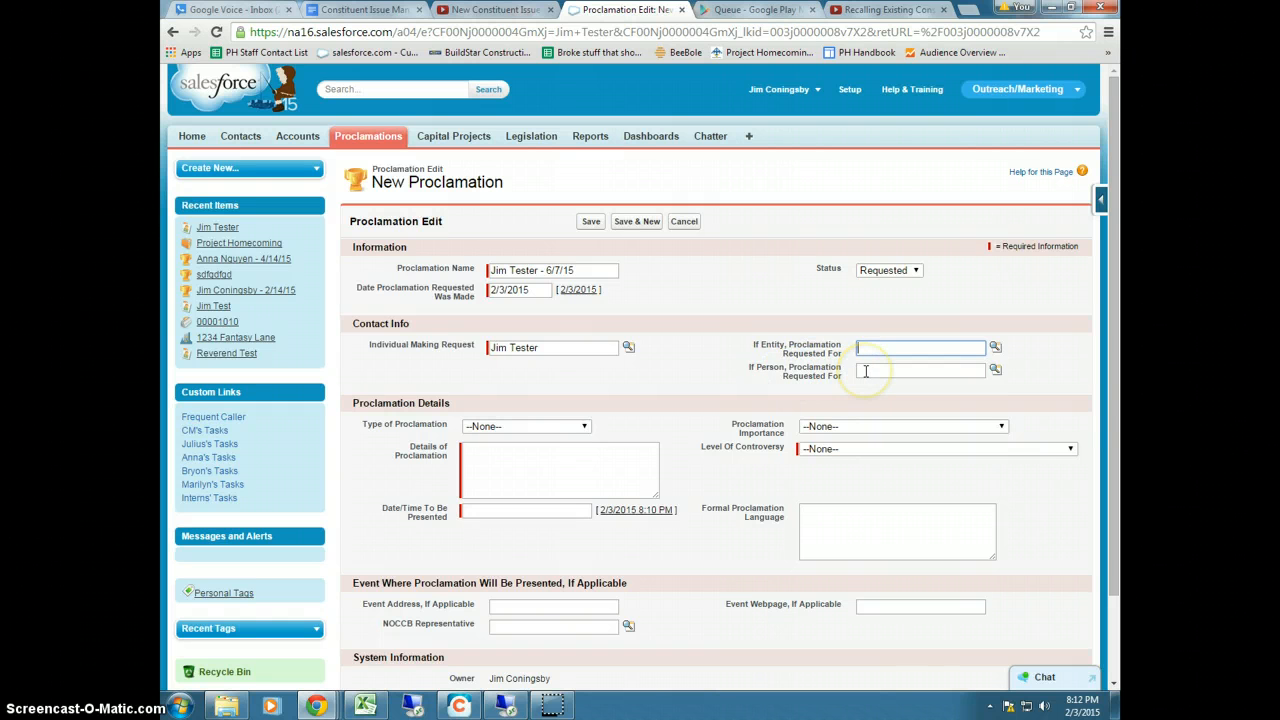
{"action": "left_click", "coordinate": [866, 371]}
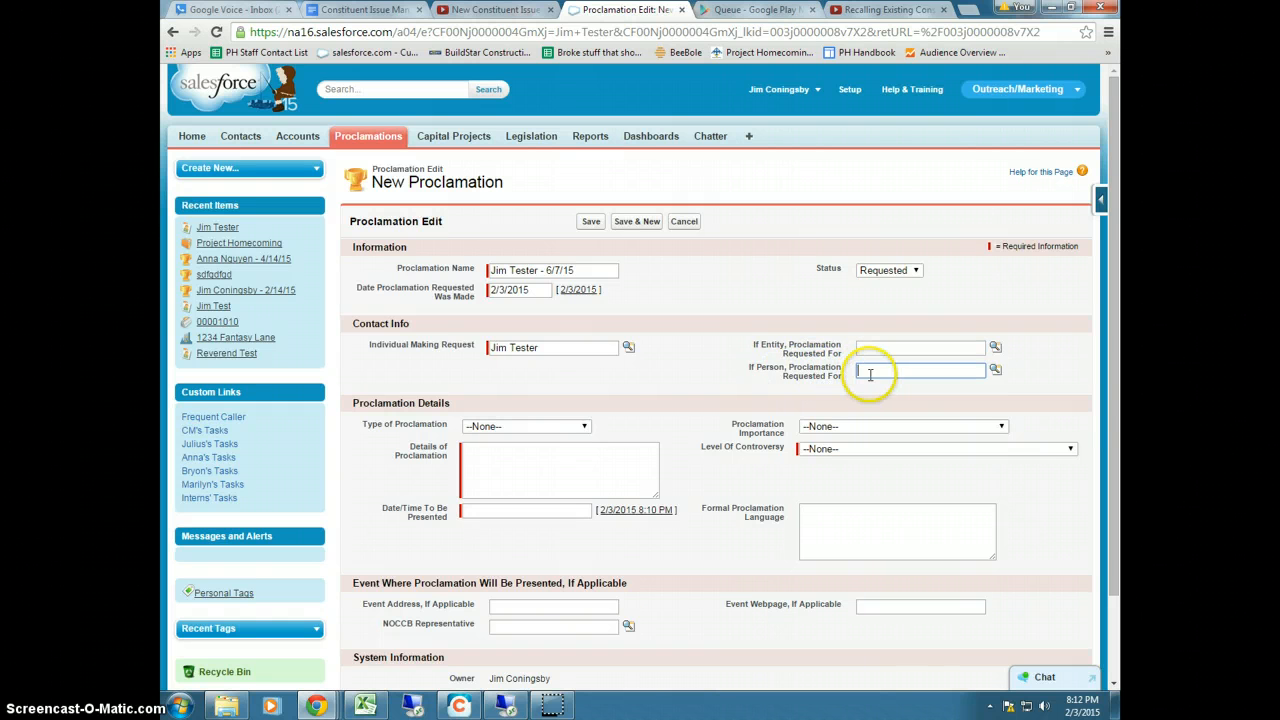
{"action": "left_click", "coordinate": [995, 350]}
{"action": "left_click_drag", "start_coordinate": [838, 288], "coordinate": [795, 288]}
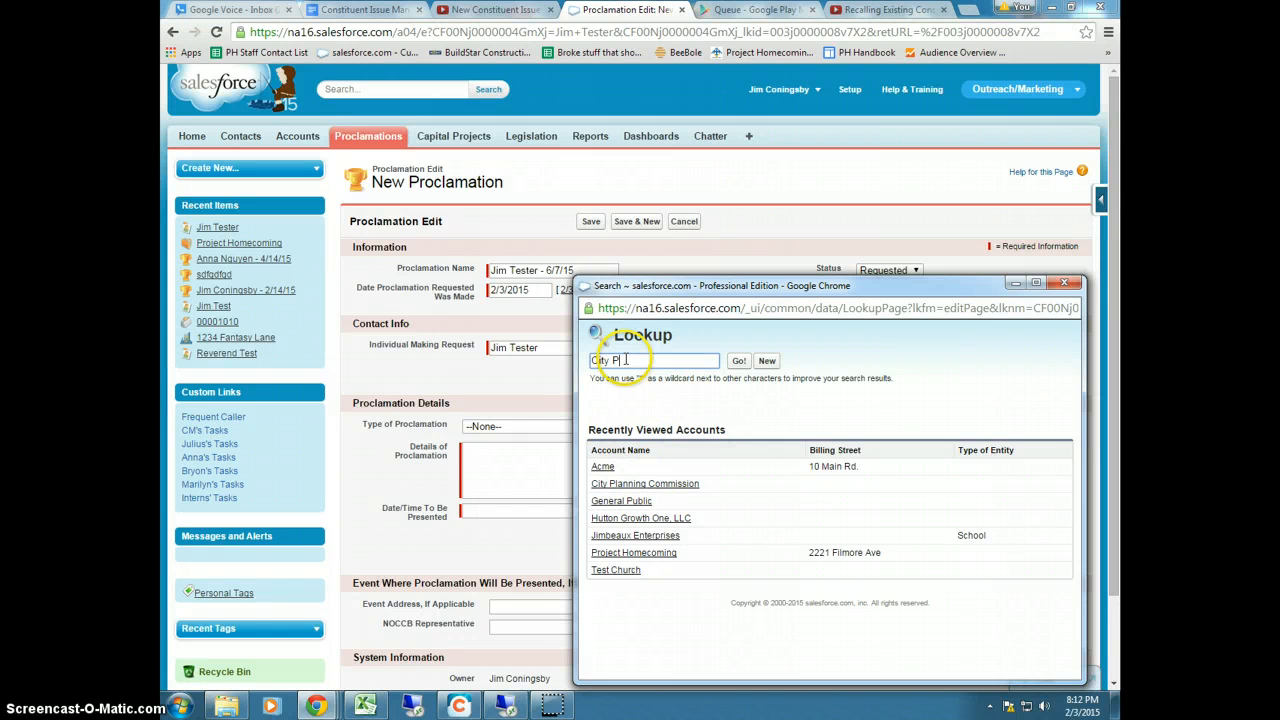
{"action": "left_click", "coordinate": [739, 361]}
{"action": "left_click", "coordinate": [630, 477]}
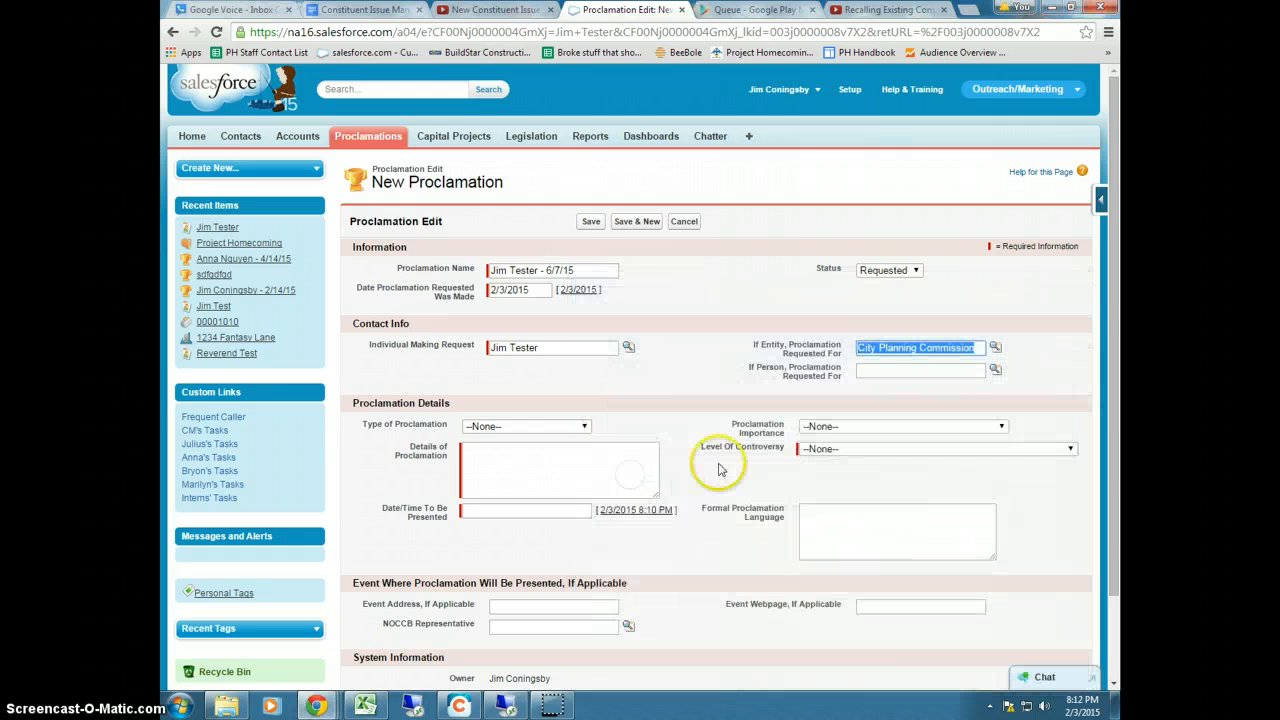
{"action": "left_click", "coordinate": [873, 372]}
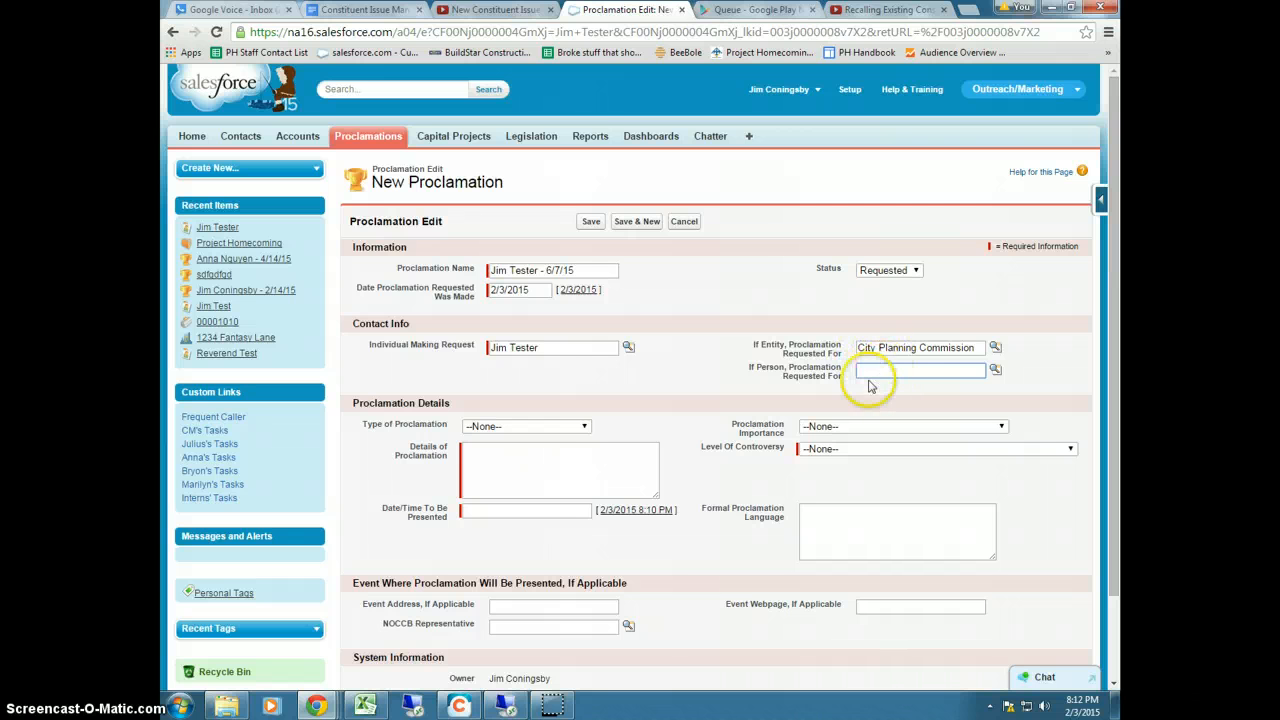
Choose Type Recognition of Services, Importance For A Major Event/VIP, and Not Controversial, Proceed with Proclamation
{"action": "left_click", "coordinate": [502, 428]}
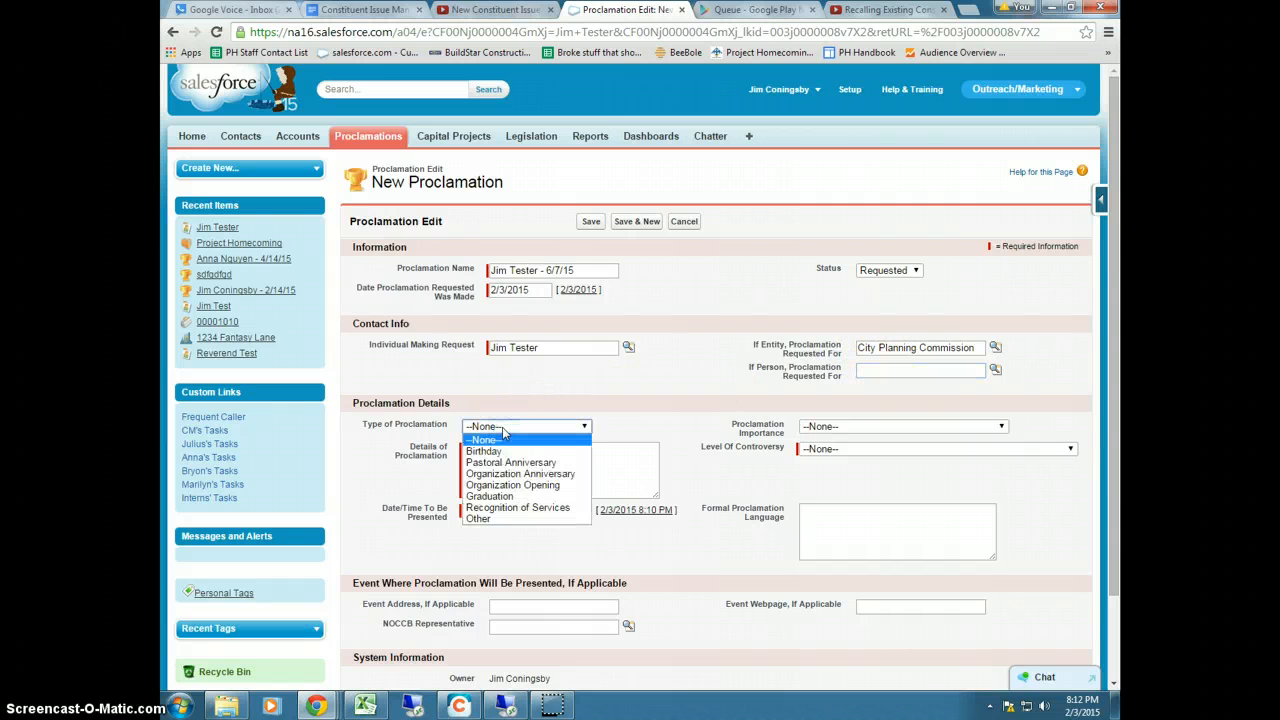
{"action": "left_click", "coordinate": [505, 507]}
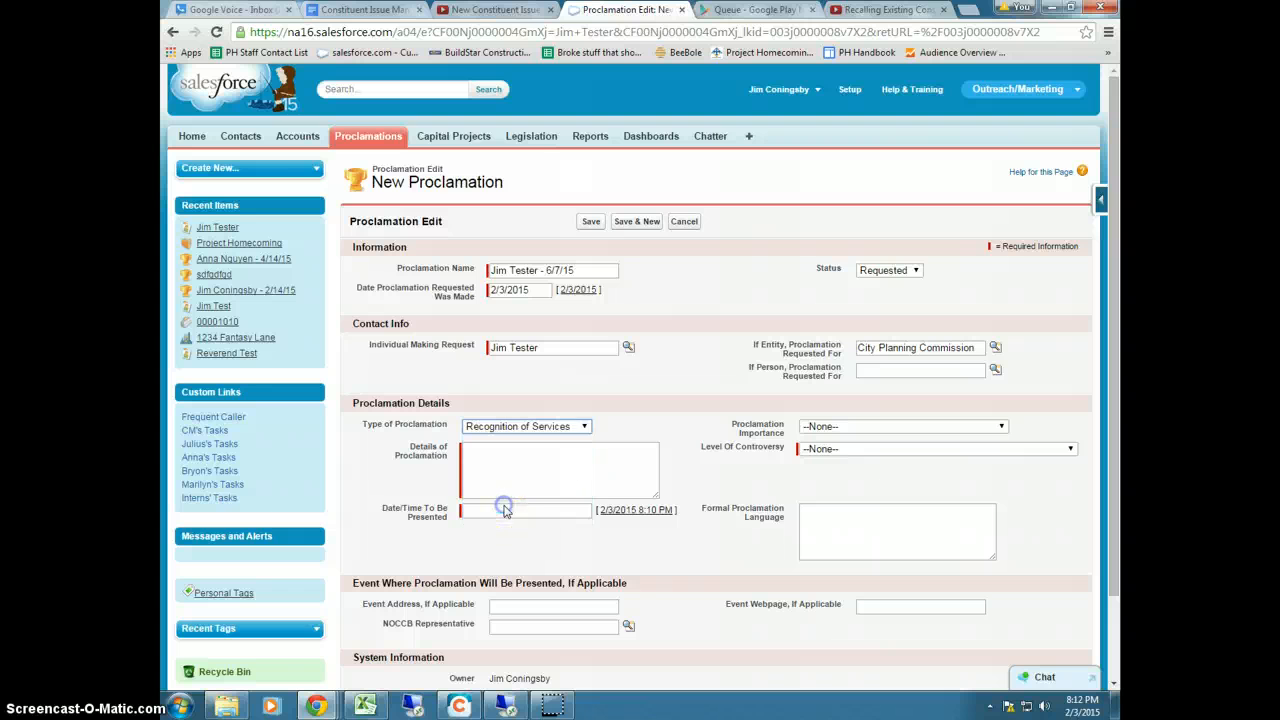
{"action": "left_click", "coordinate": [820, 427]}
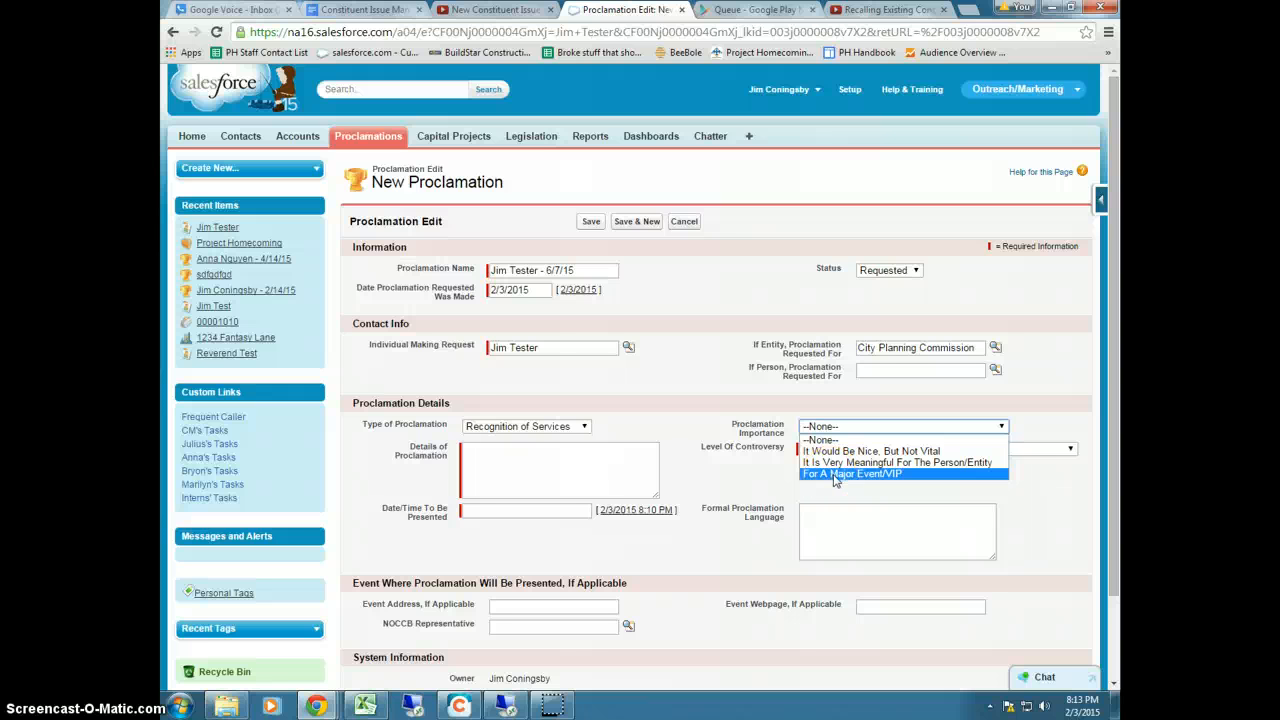
{"action": "left_click", "coordinate": [835, 477]}
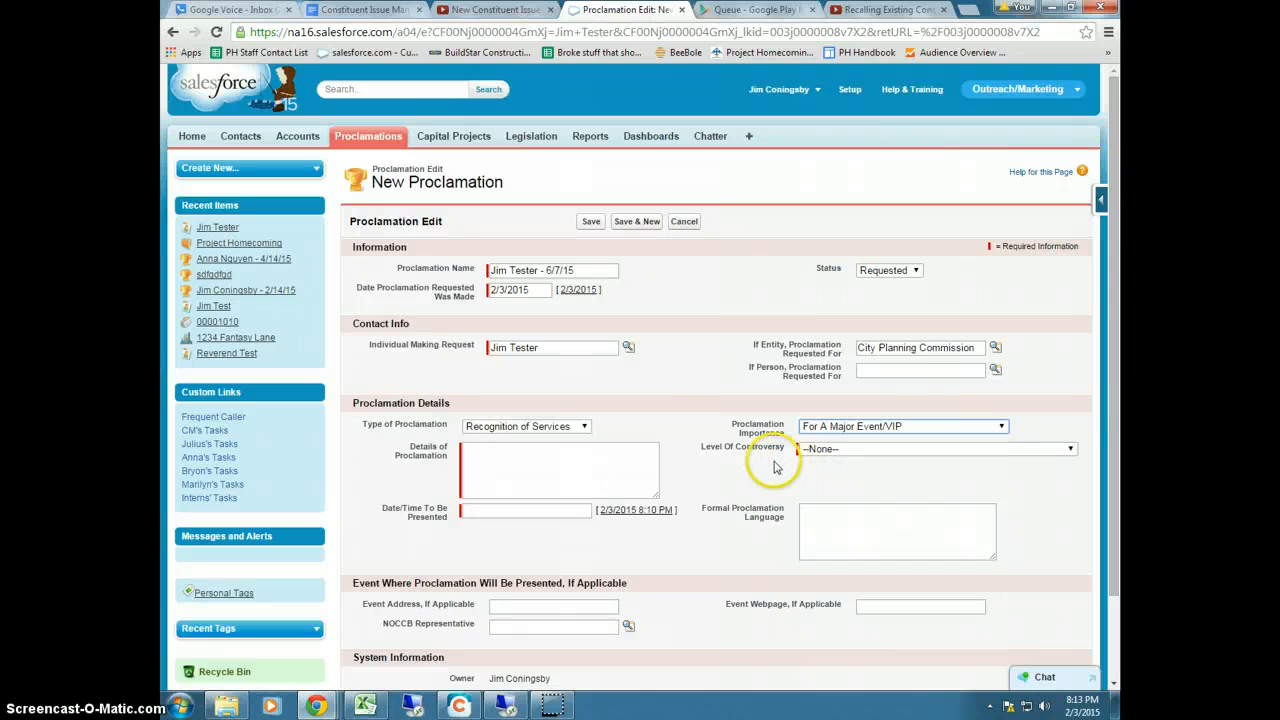
{"action": "left_click", "coordinate": [830, 449]}
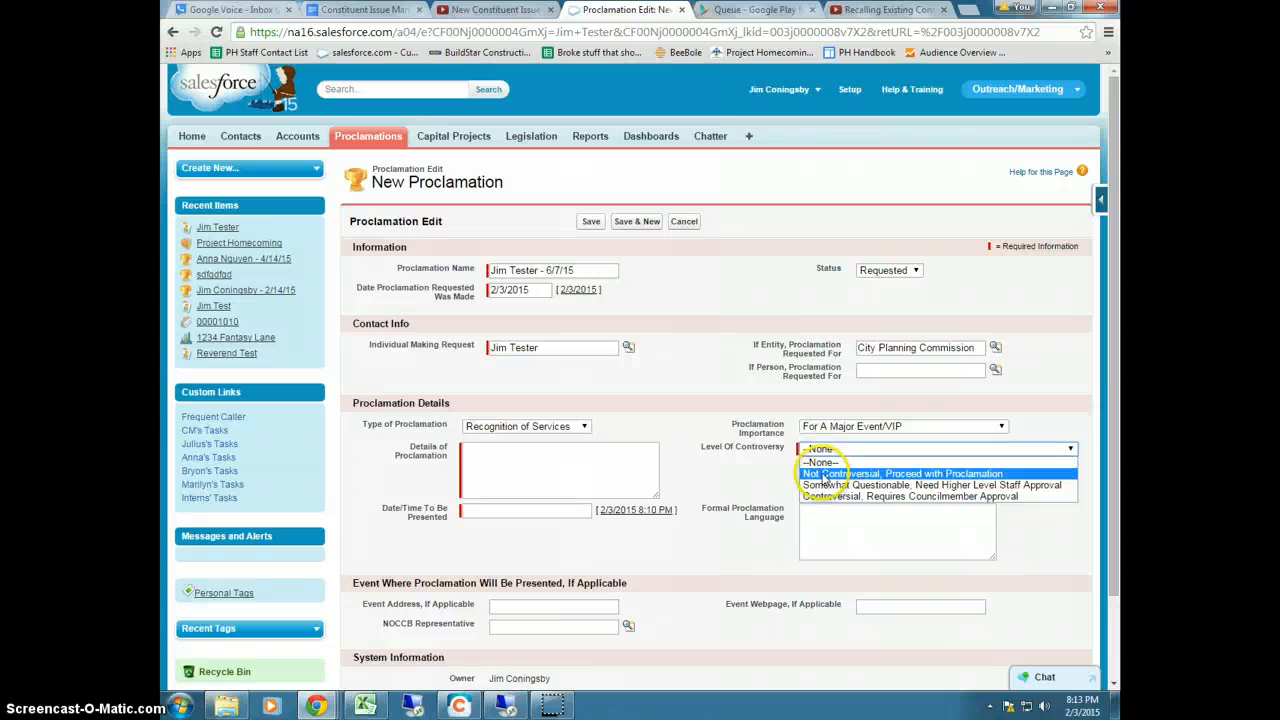
{"action": "left_click", "coordinate": [828, 476]}
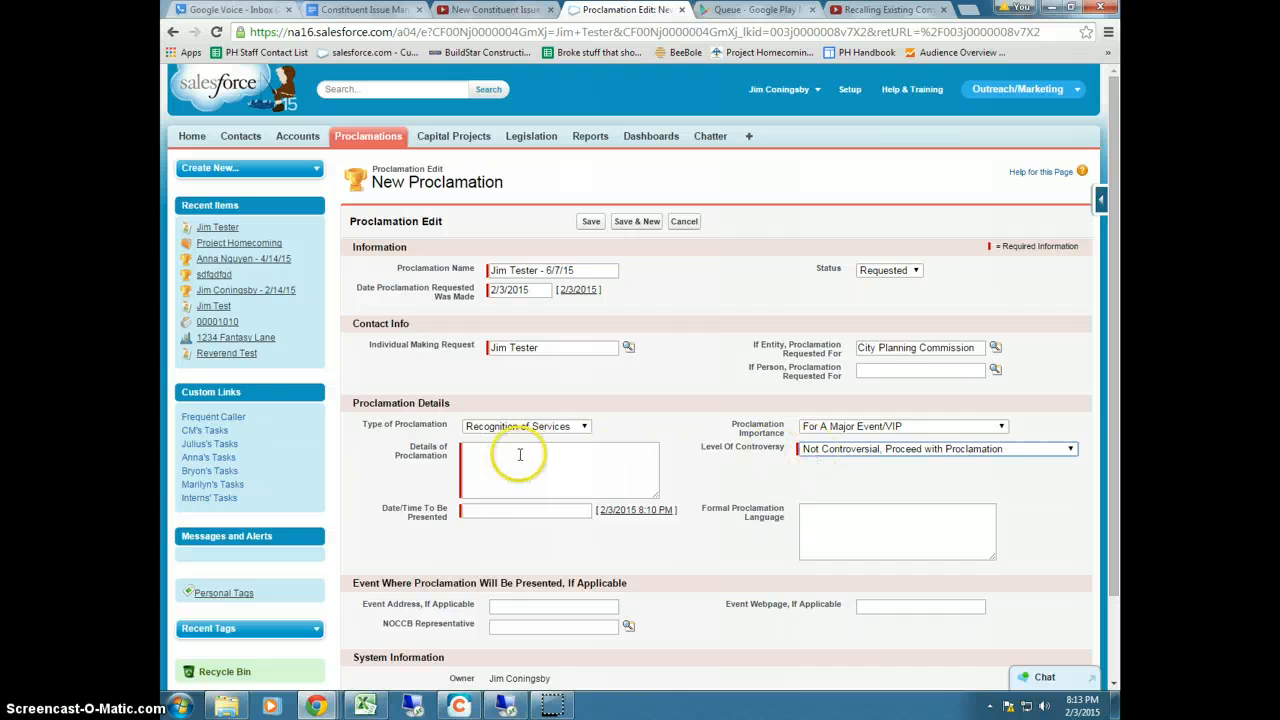
Write the turning-90 note in Details of Proclamation and set Date/Time To Be Presented to 6/7/2015 7:00 PM
{"action": "left_click", "coordinate": [487, 459]}
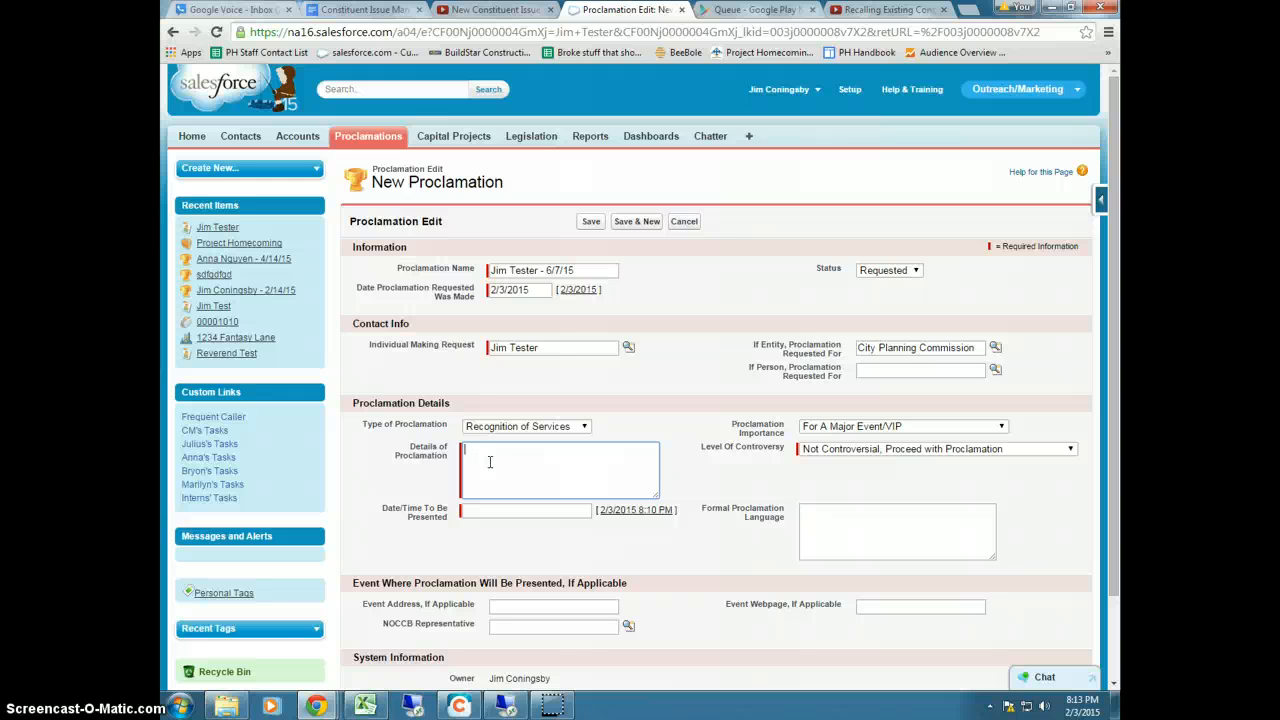
{"action": "type", "text": "Ji"}
{"action": "left_click", "coordinate": [487, 510]}
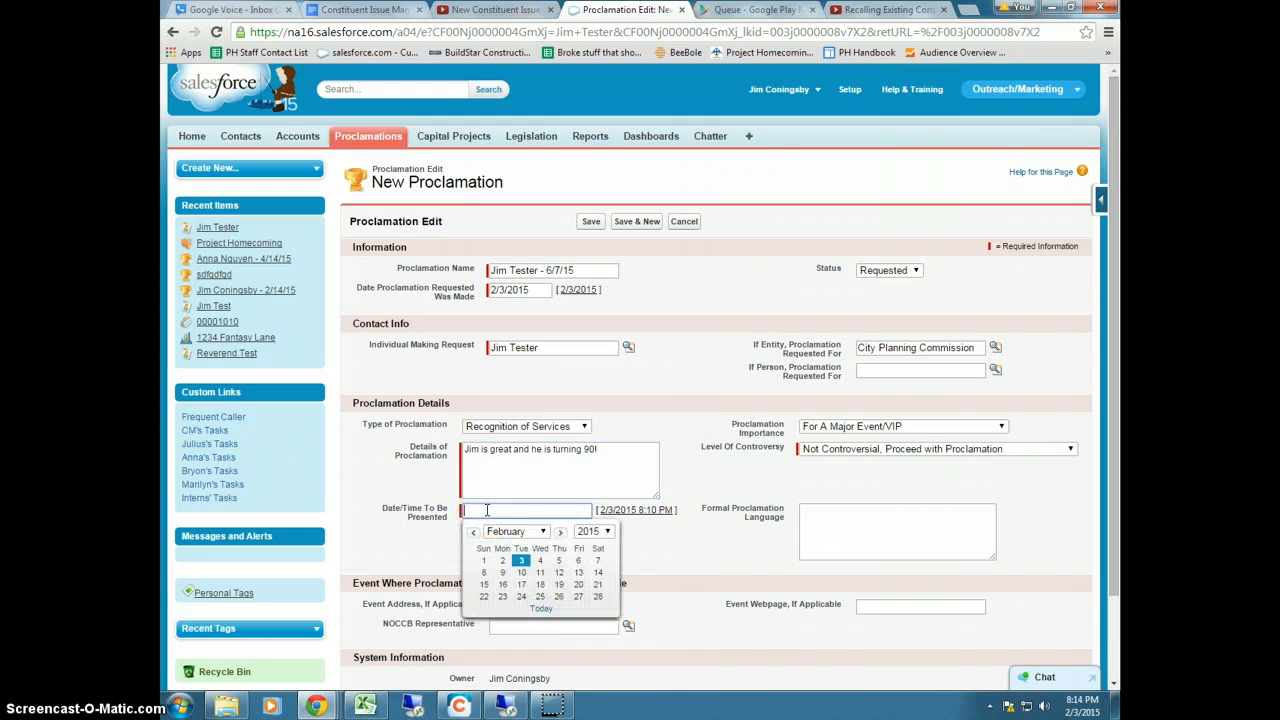
{"action": "left_click", "coordinate": [510, 510]}
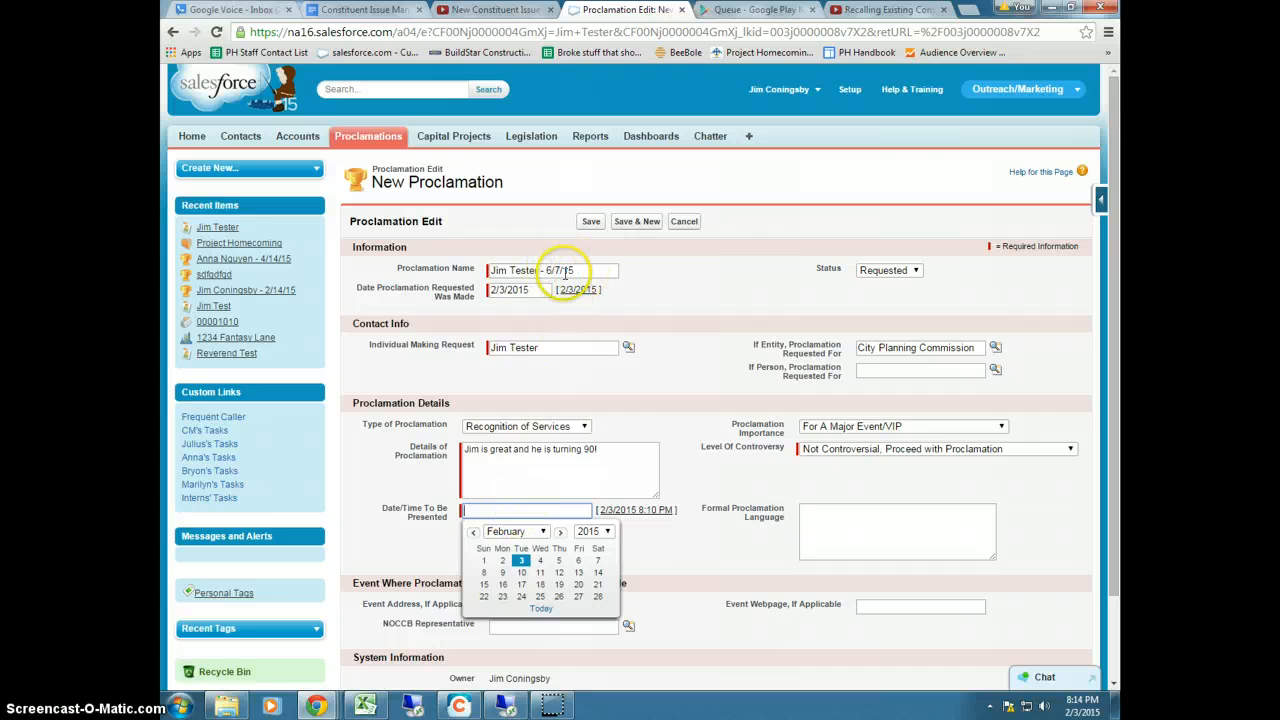
{"action": "left_click", "coordinate": [562, 533]}
{"action": "left_click", "coordinate": [562, 533]}
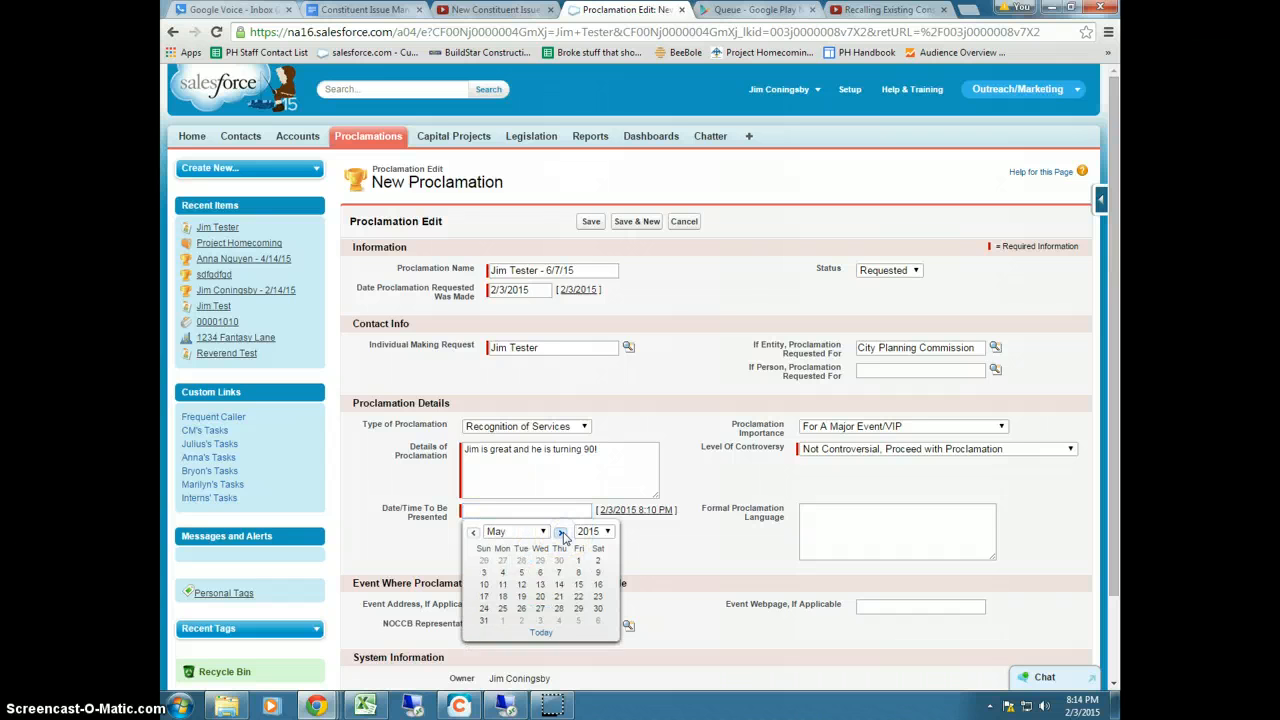
{"action": "left_click", "coordinate": [562, 533]}
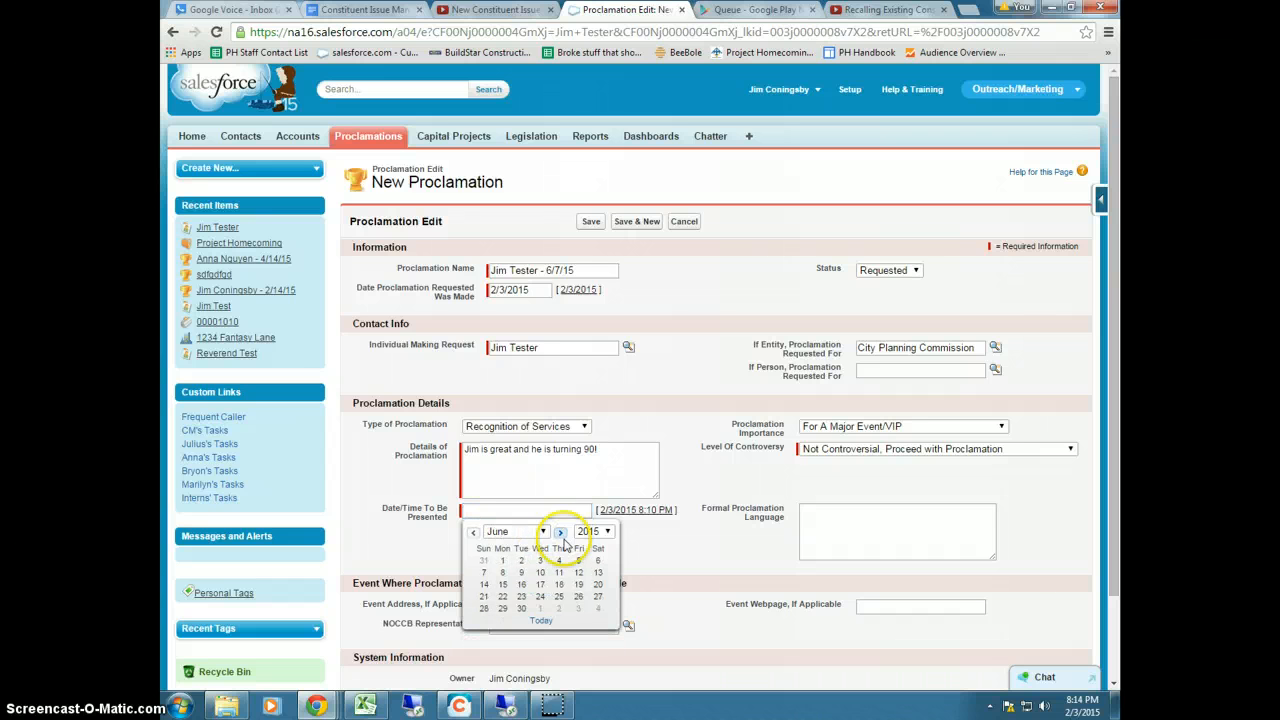
{"action": "left_click", "coordinate": [483, 578]}
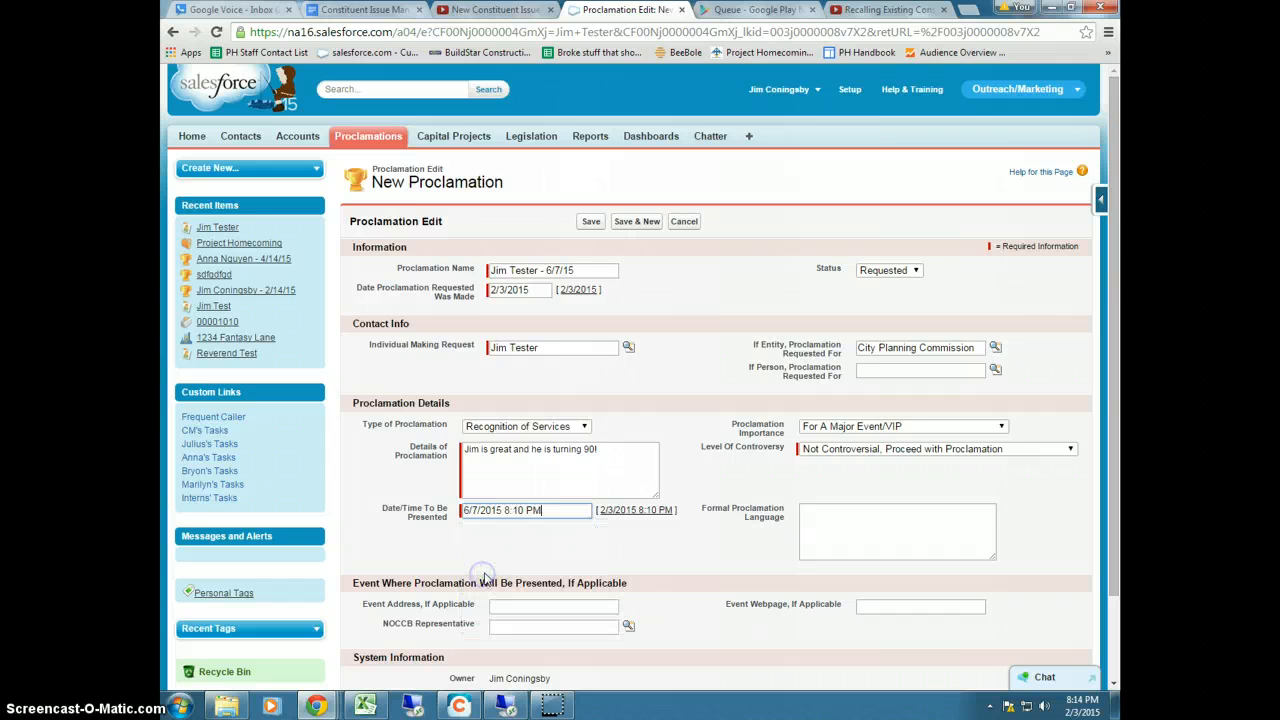
{"action": "left_click", "coordinate": [506, 510]}
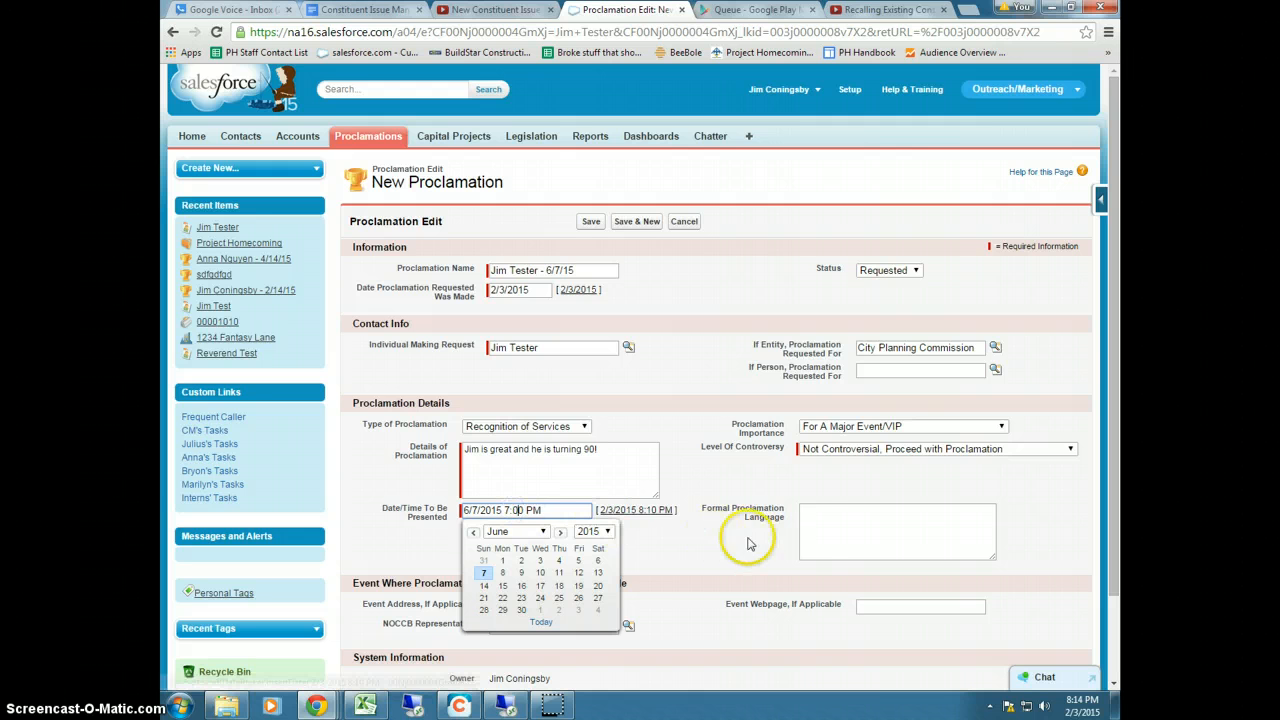
{"action": "left_click", "coordinate": [835, 530]}
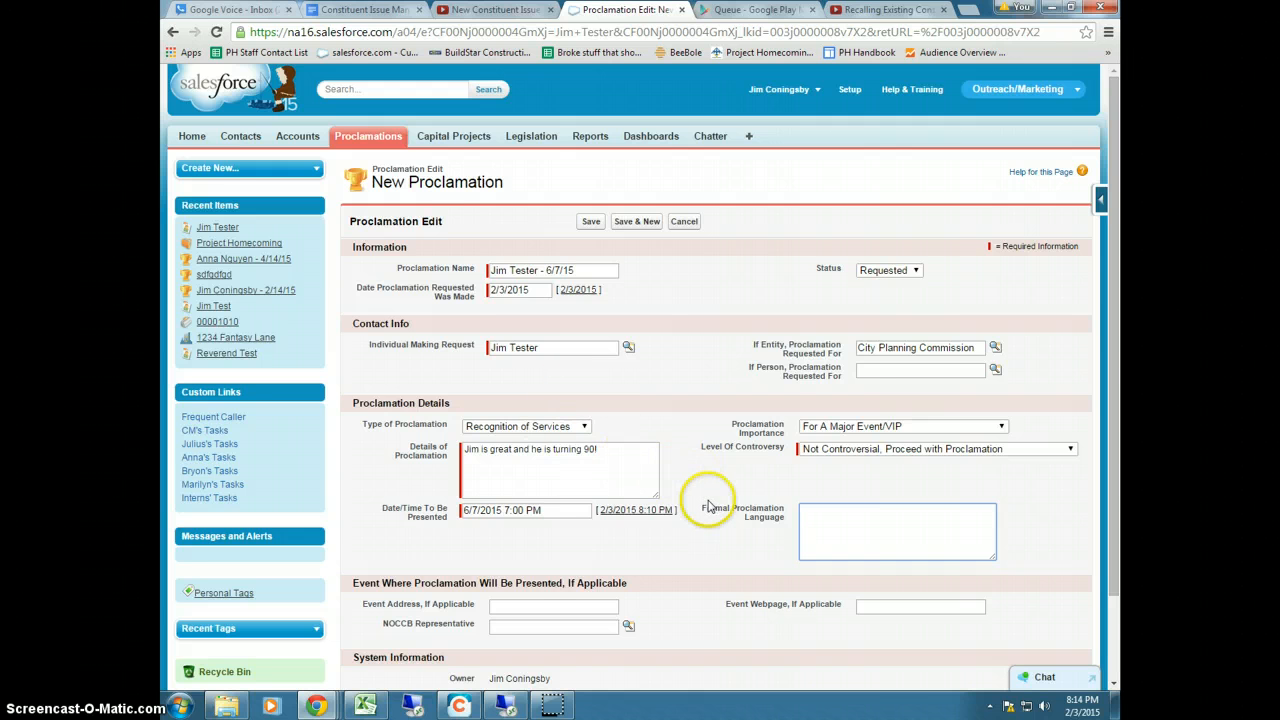
{"action": "scroll", "coordinate": [706, 513], "scroll_direction": "down", "scroll_amount": 1}
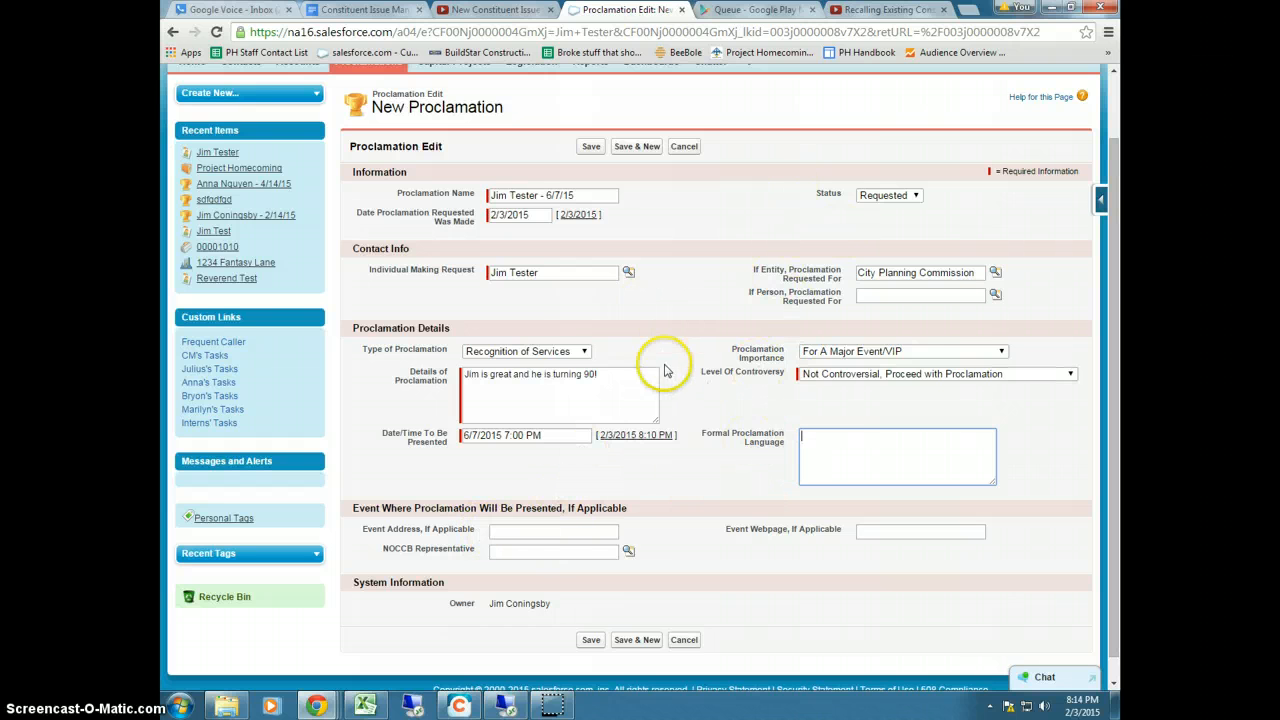
Save the Proclamation Edit form and review the new record's detail page and Created history
{"action": "left_click", "coordinate": [589, 643]}
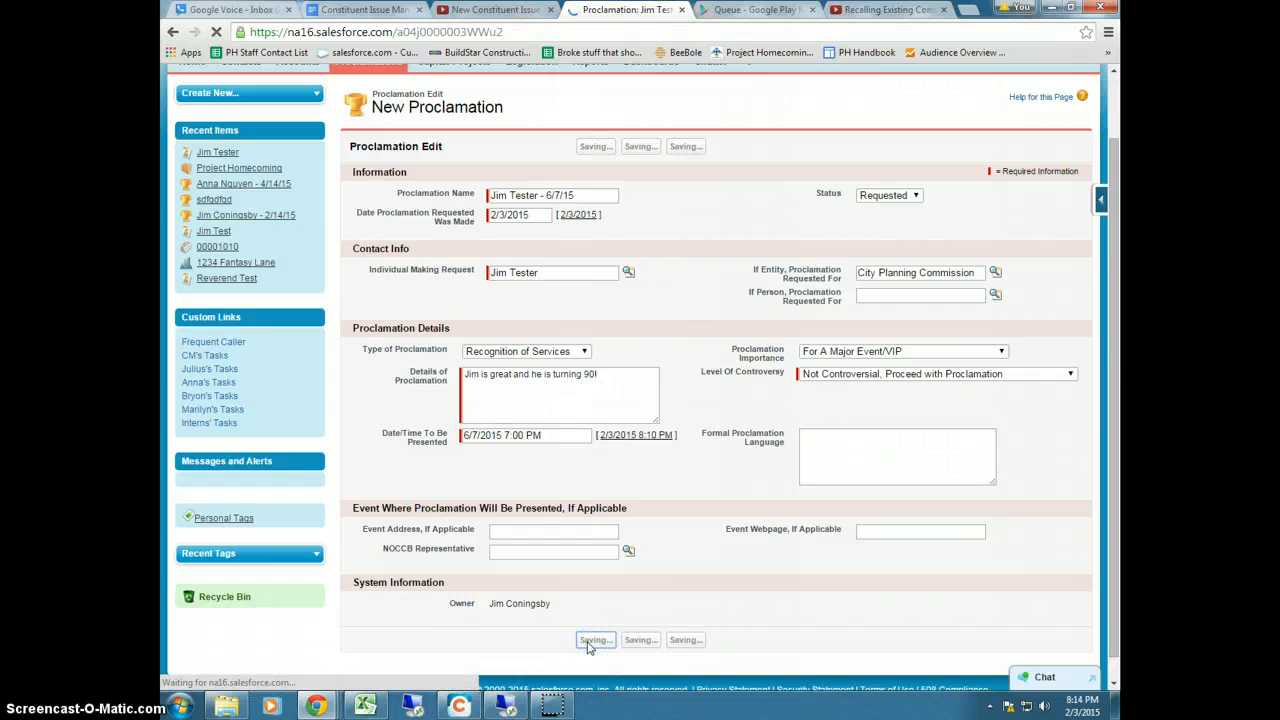
{"action": "scroll", "coordinate": [677, 563], "scroll_direction": "down", "scroll_amount": 2}
{"action": "scroll", "coordinate": [673, 568], "scroll_direction": "down", "scroll_amount": 1}
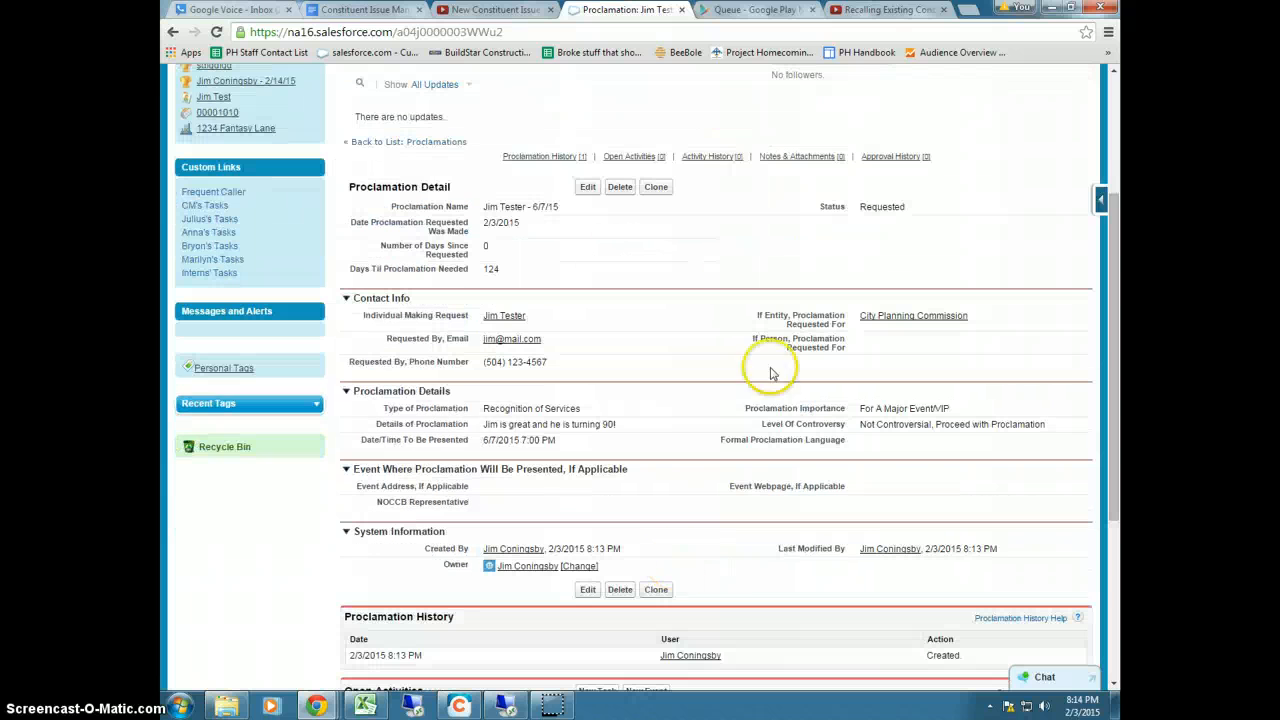